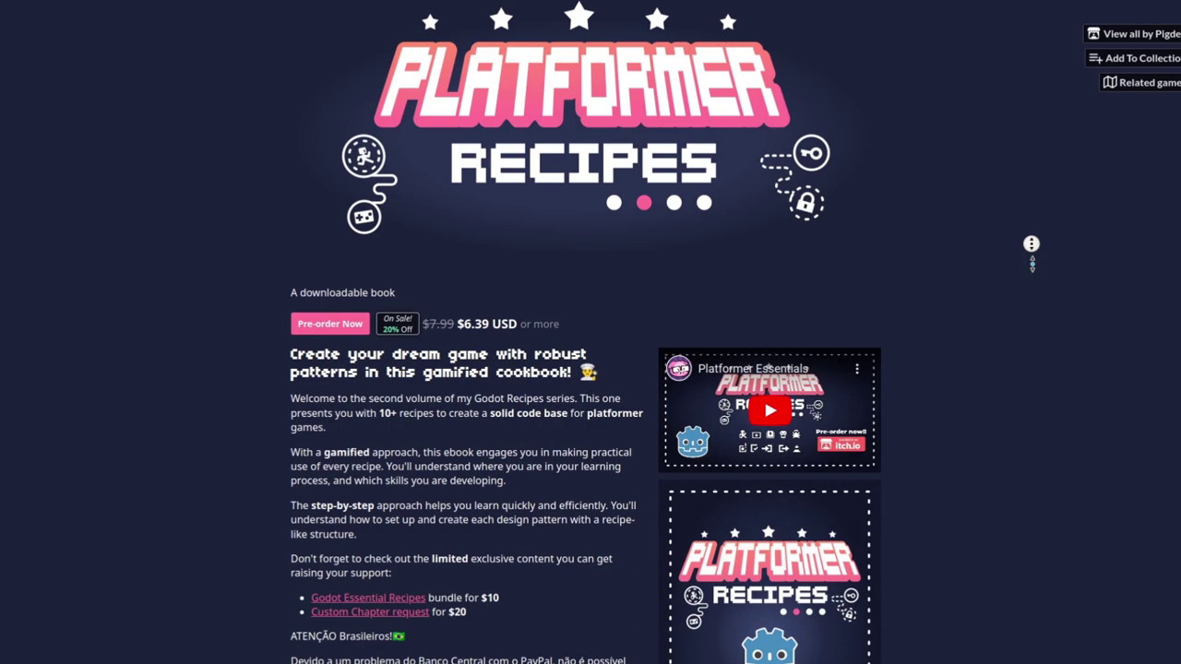
Scroll through the Platformer Essential Recipes pre-order page to the Boss Battle recipe funding goal
scroll(590, 332, down, 5)
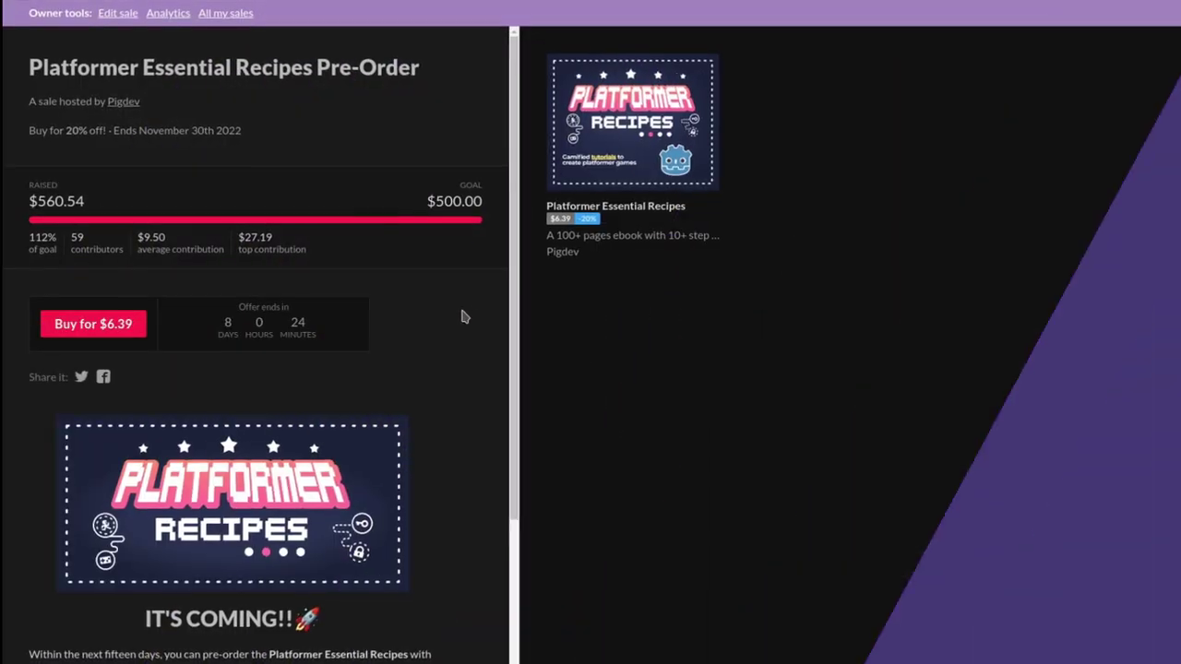
scroll(466, 309, down, 3)
scroll(477, 307, down, 3)
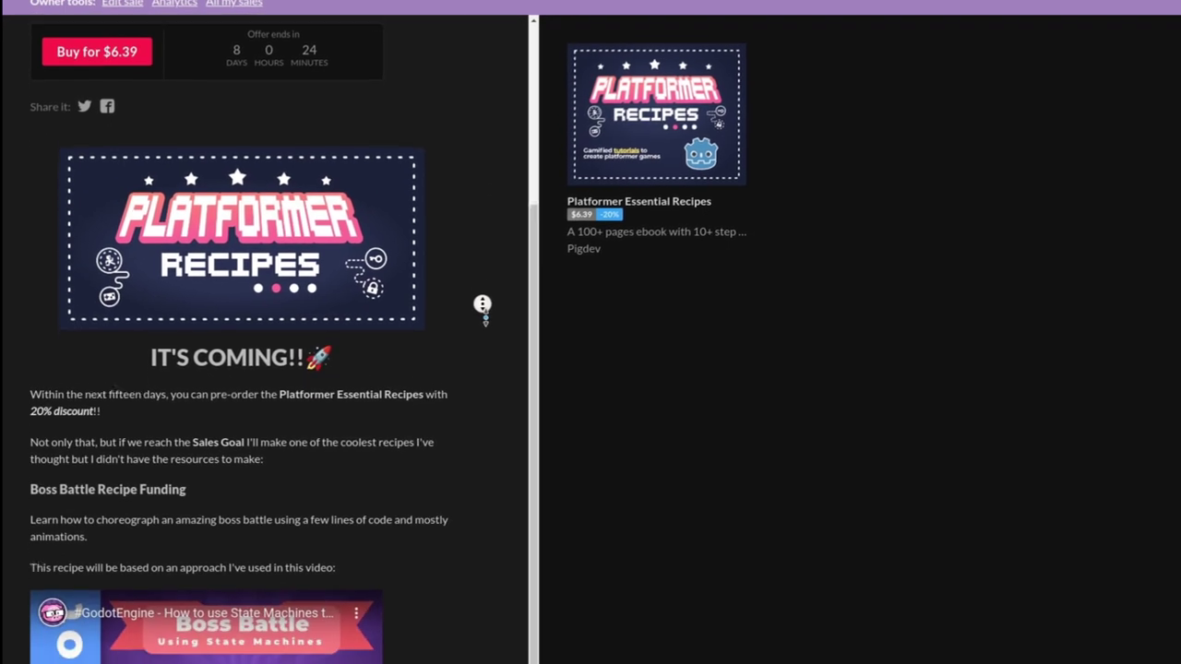
scroll(495, 369, down, 1)
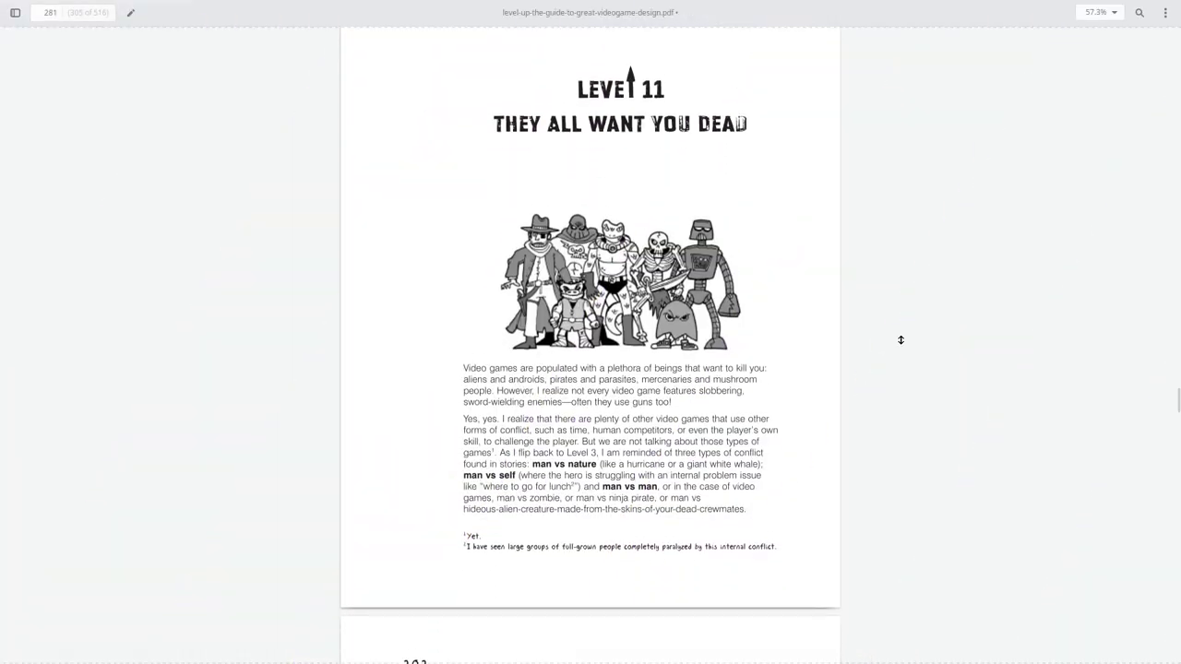
scroll(901, 345, down, 2)
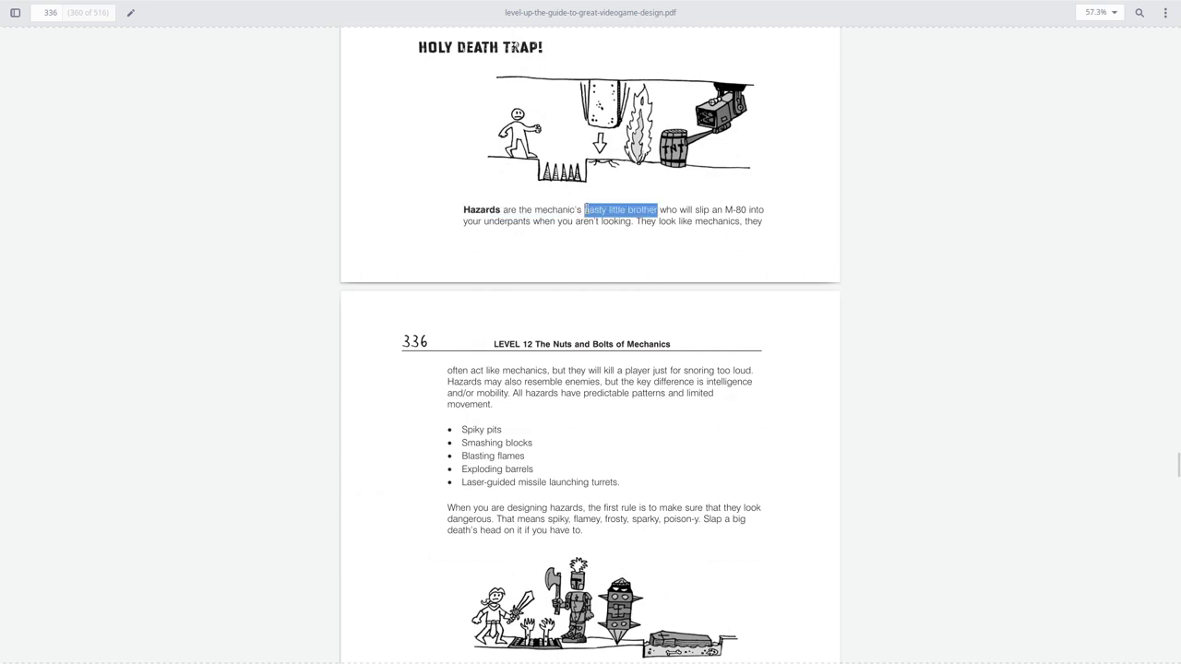
Scroll the design book from page 281 to 284, covering enemy attributes and sizes
scroll(866, 461, down, 1)
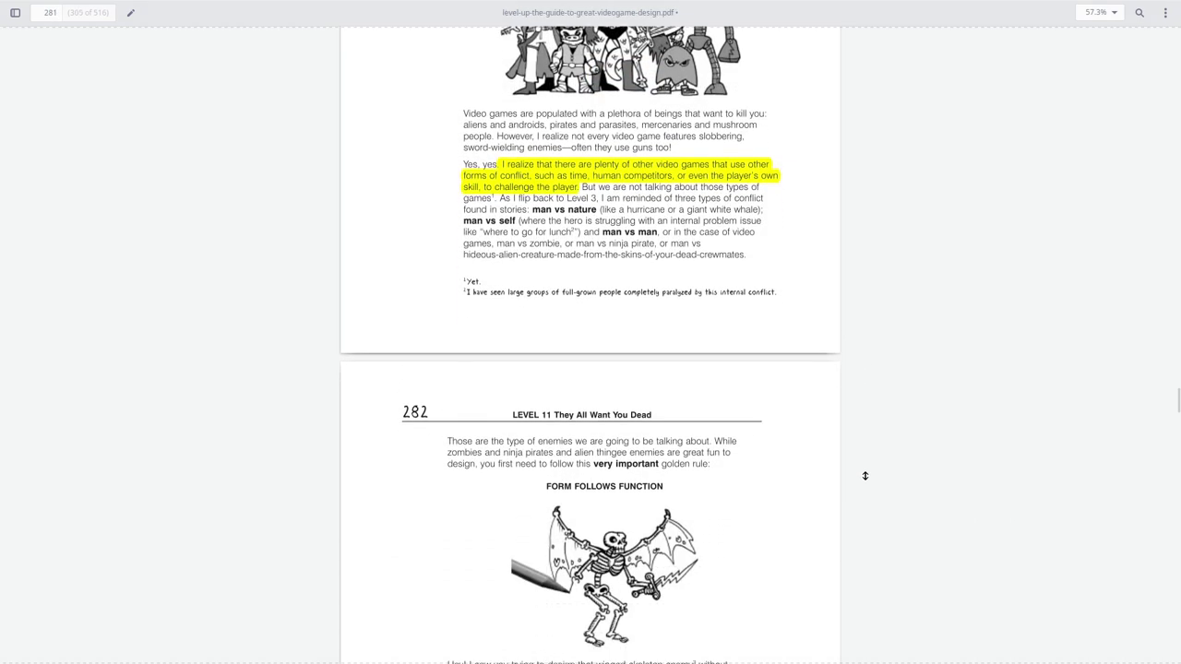
scroll(865, 476, down, 10)
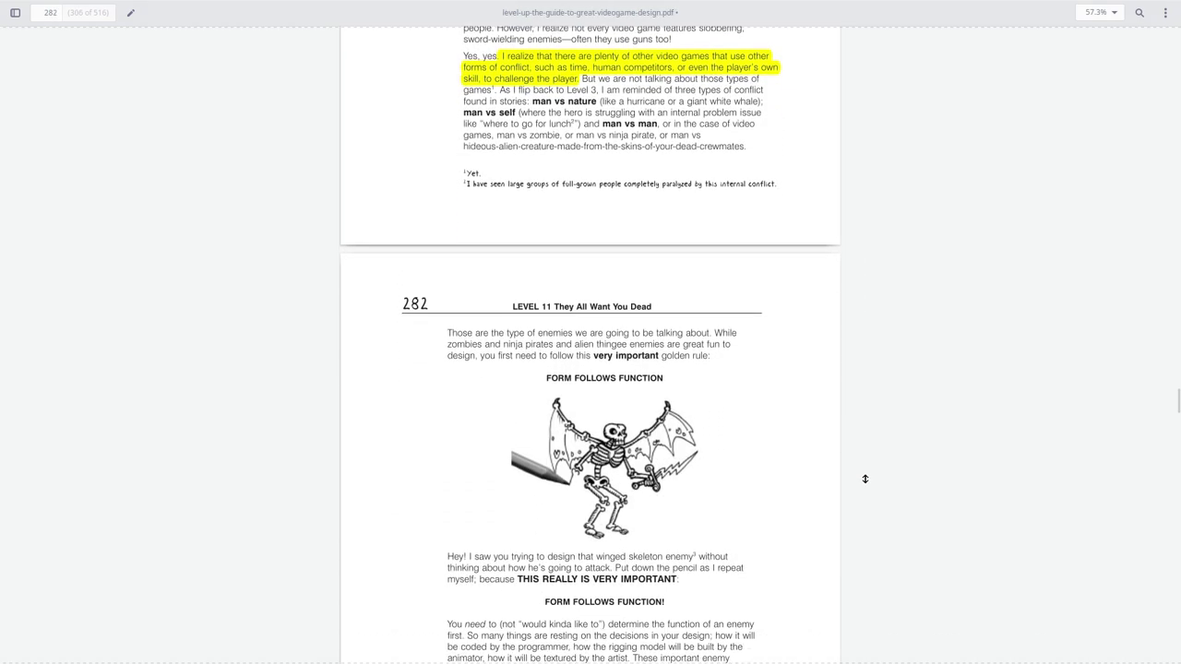
scroll(865, 480, down, 12)
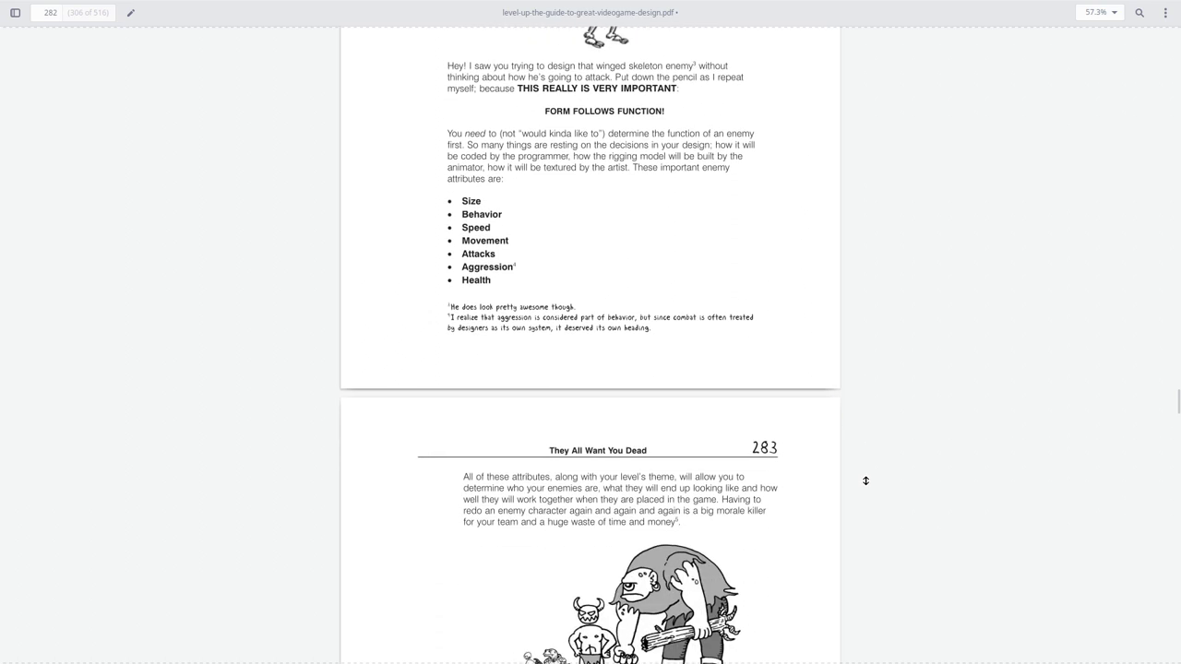
scroll(866, 492, down, 3)
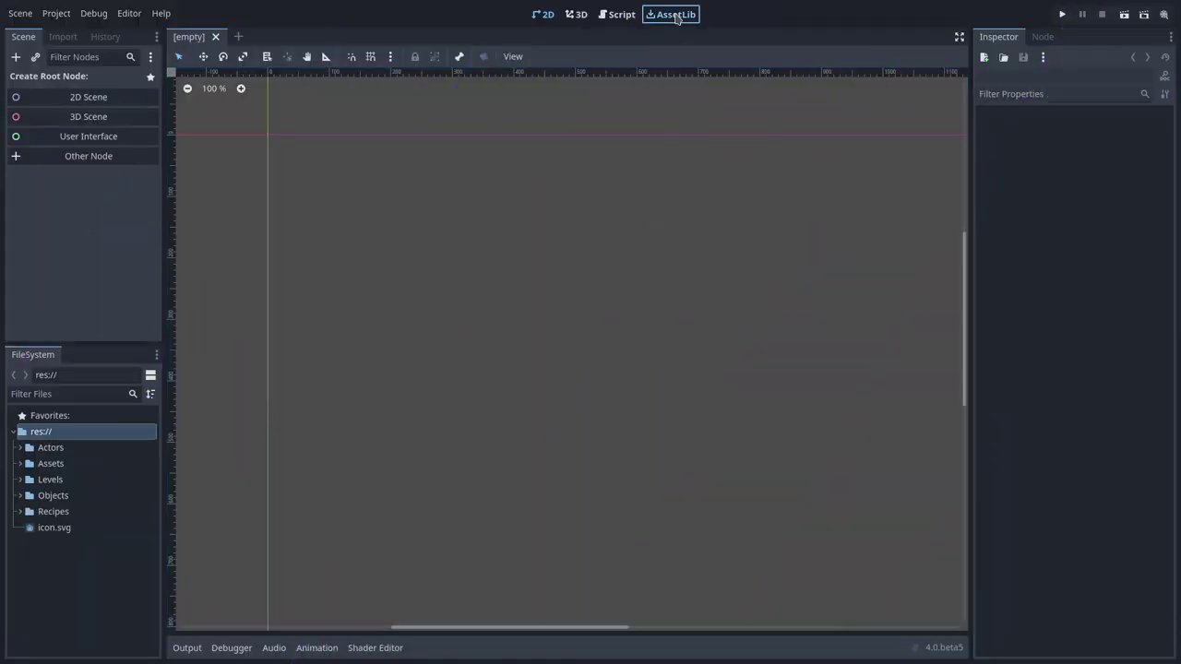
Import the recipes zip via AssetLib, installing only 04.hazard/recipe, then open HurtArea2D.tscn
click(676, 15)
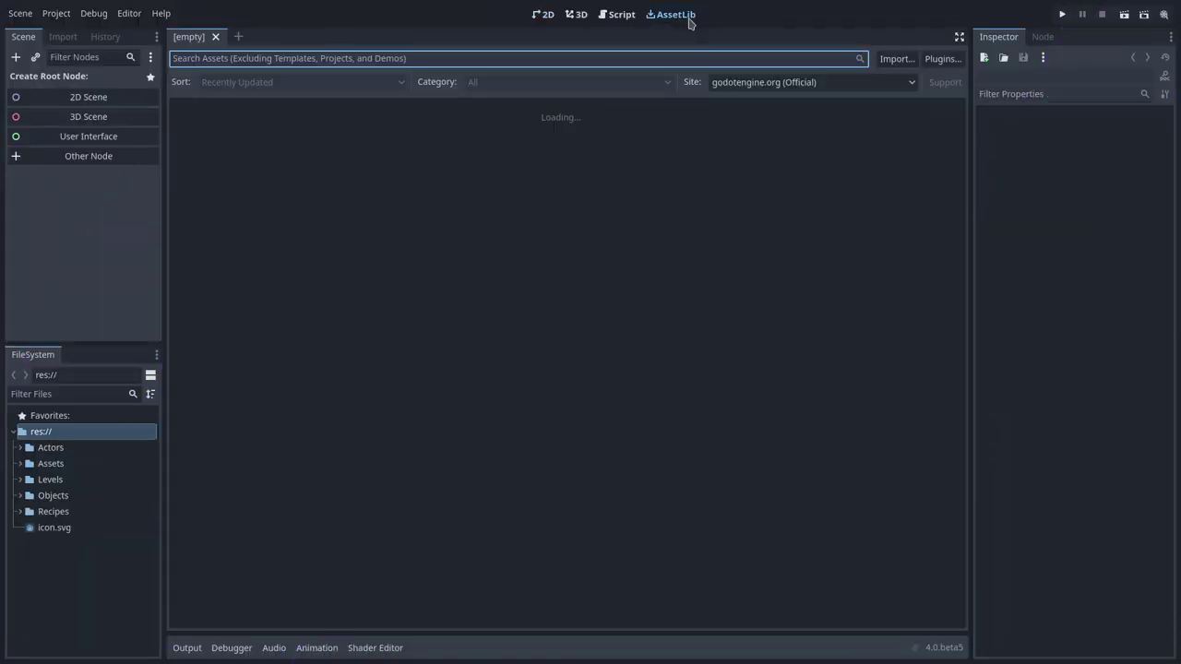
click(892, 59)
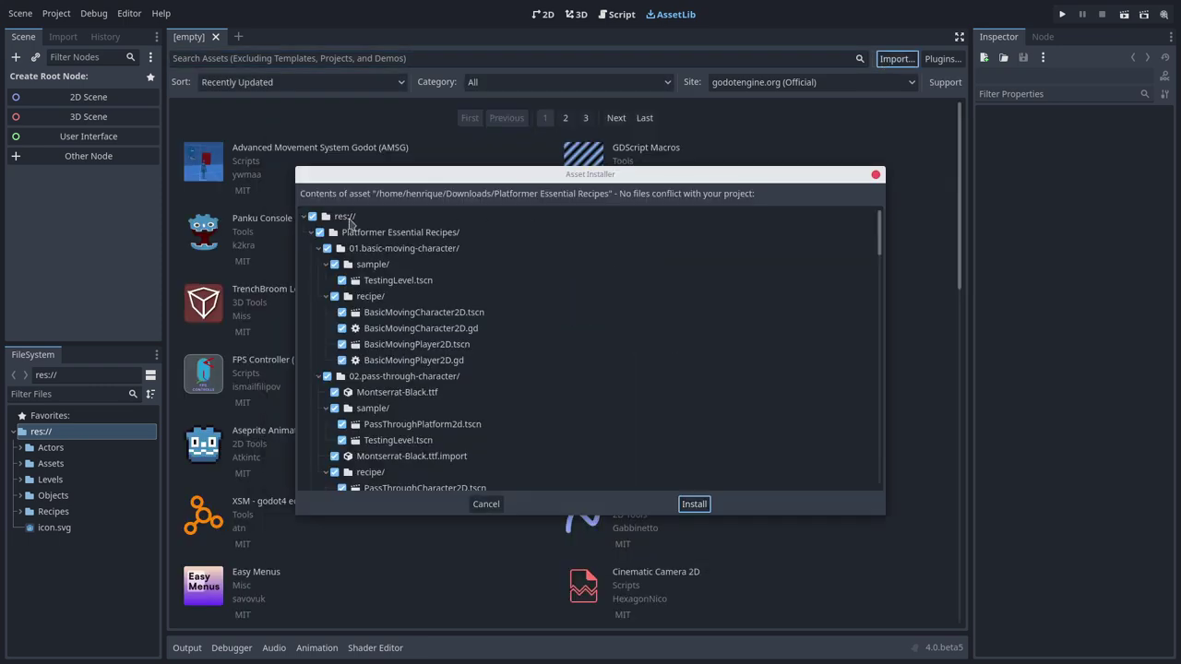
click(312, 218)
scroll(358, 275, down, 5)
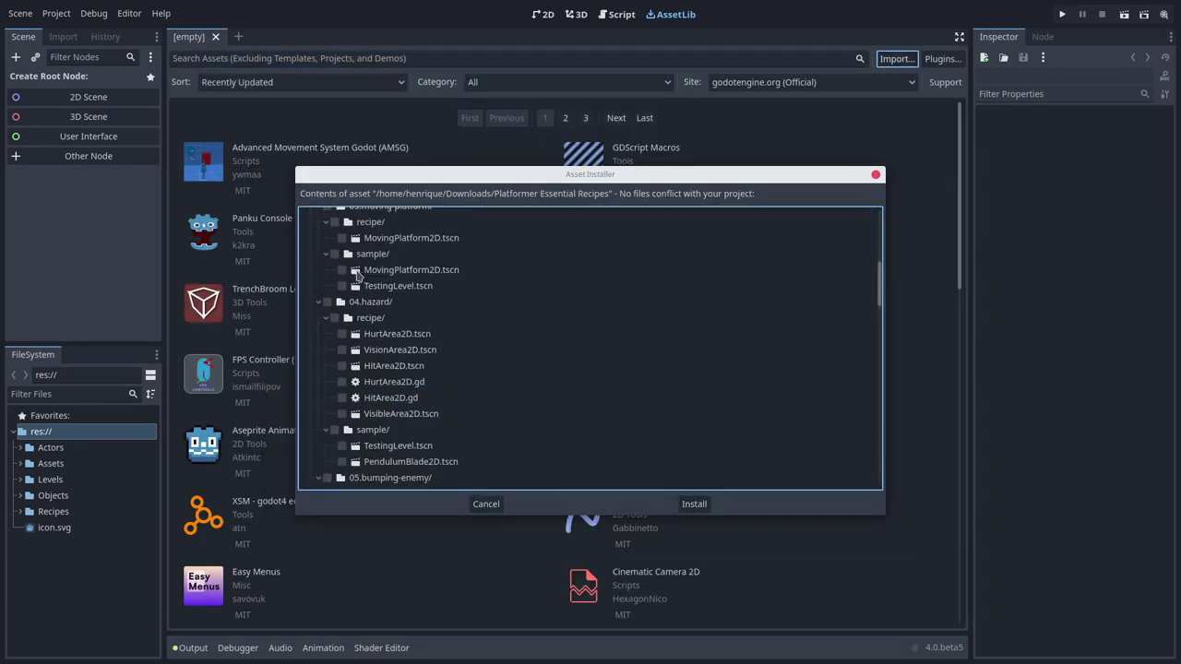
click(335, 318)
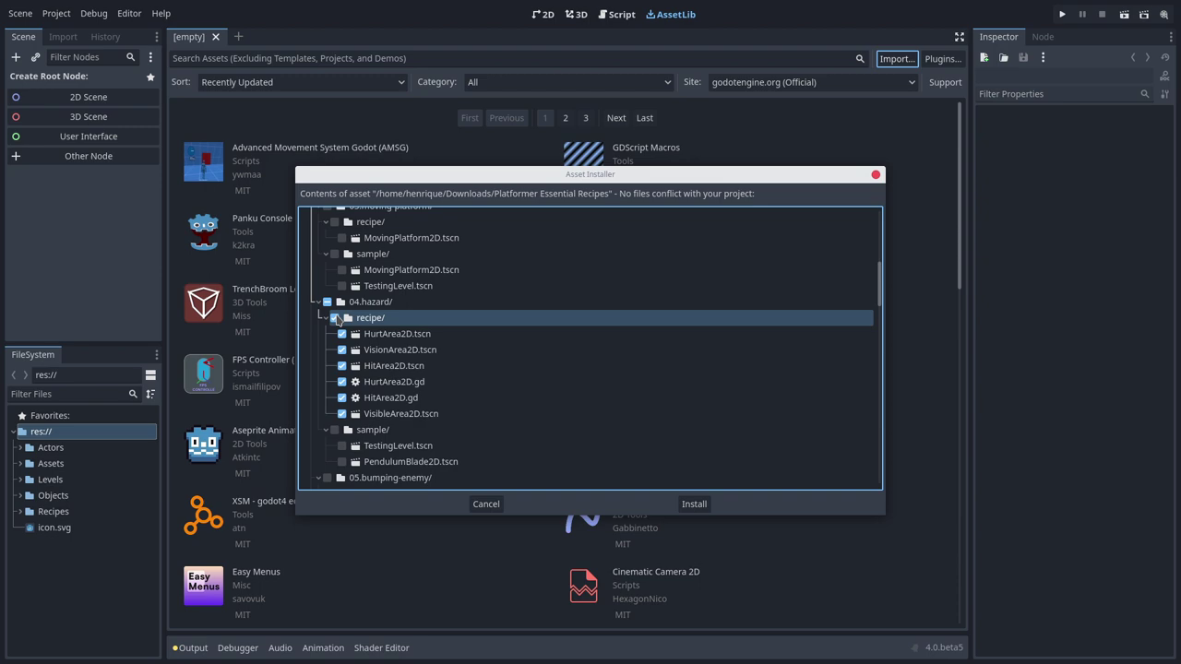
click(693, 504)
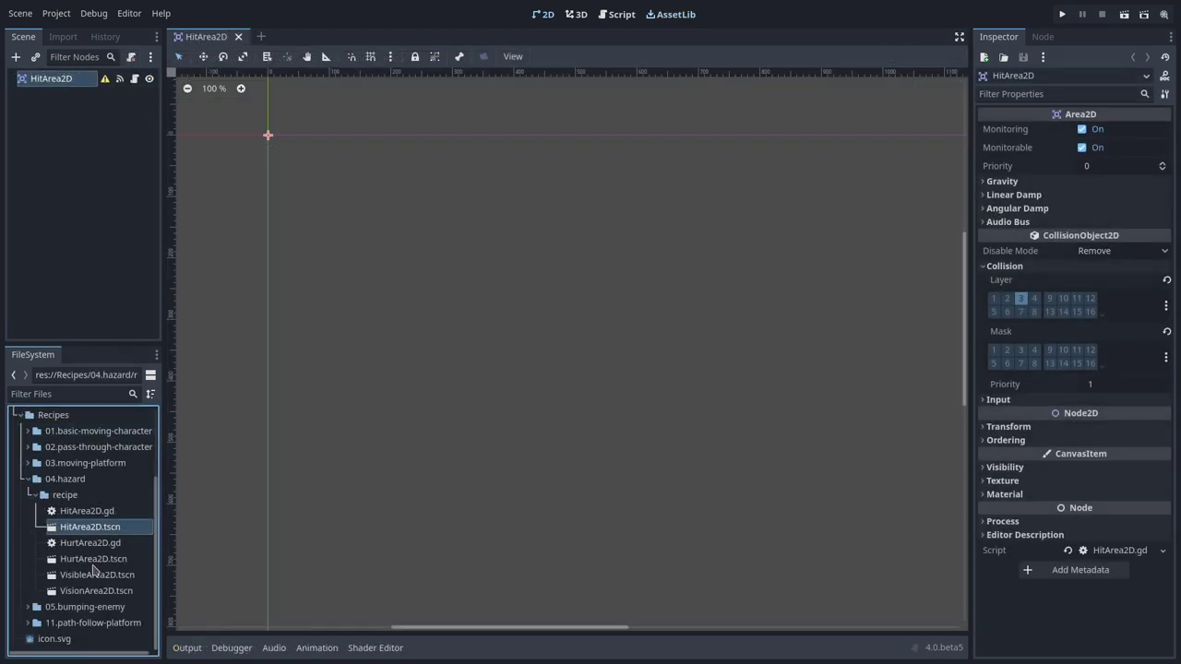
double_click(93, 559)
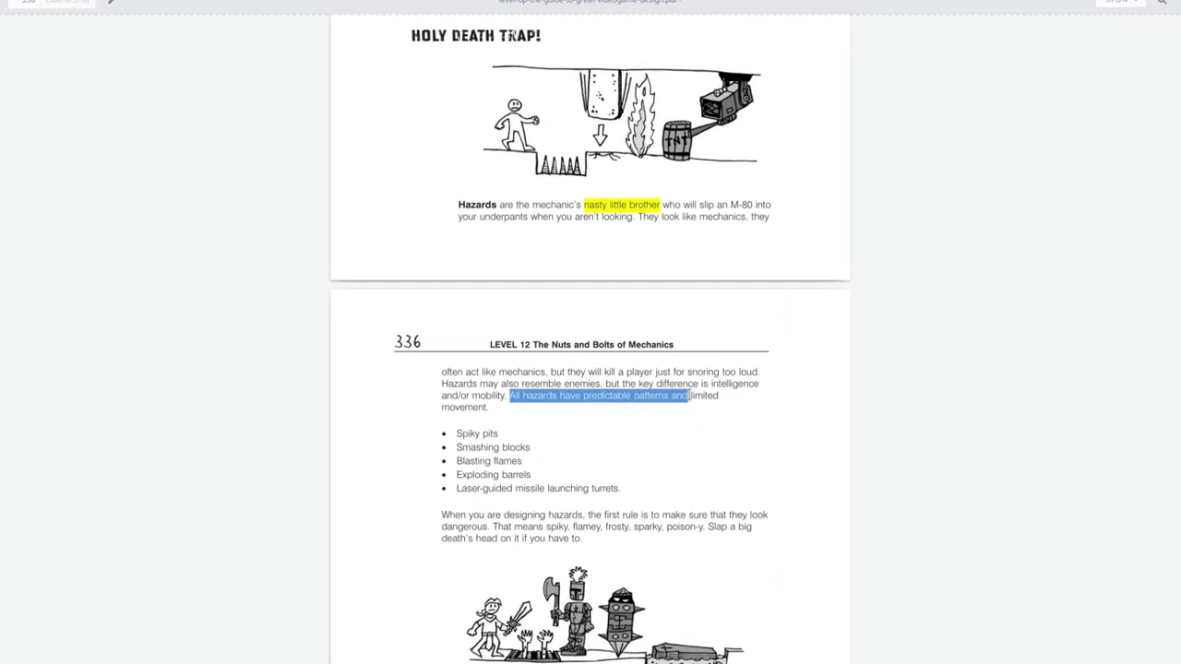
Highlight 'All hazards have predictable patterns and limited movement.' on page 336
drag(609, 418, 489, 411)
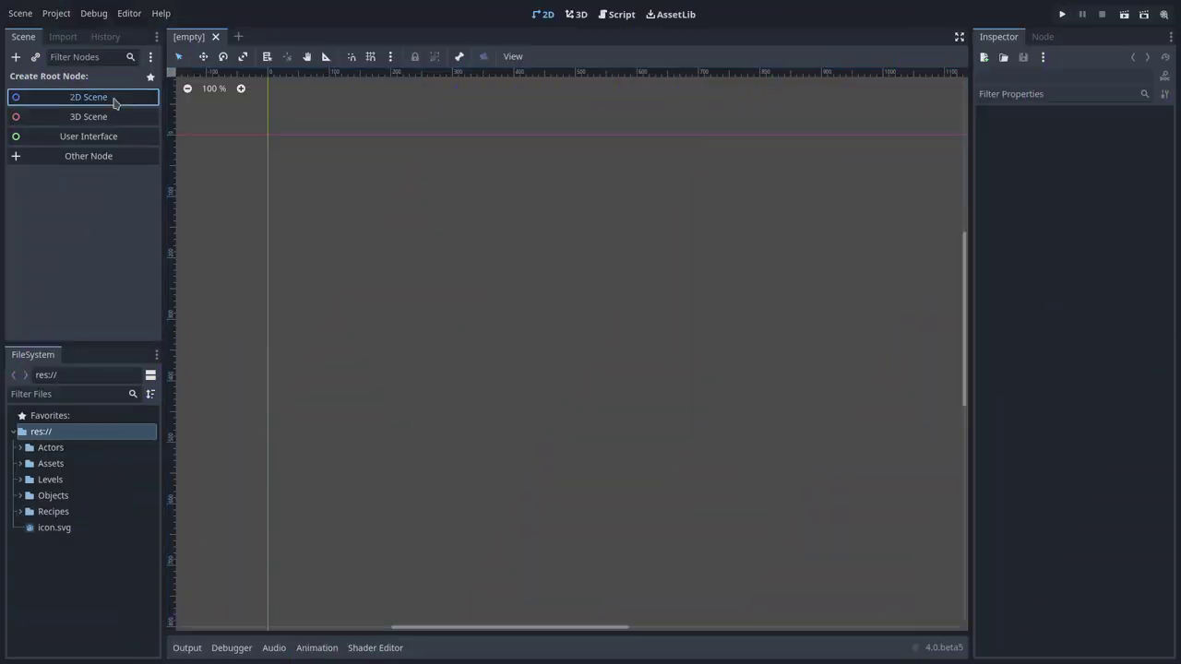
Create a 2D scene named Bomb with an AnimatedSprite2D using new SpriteFrames
click(114, 99)
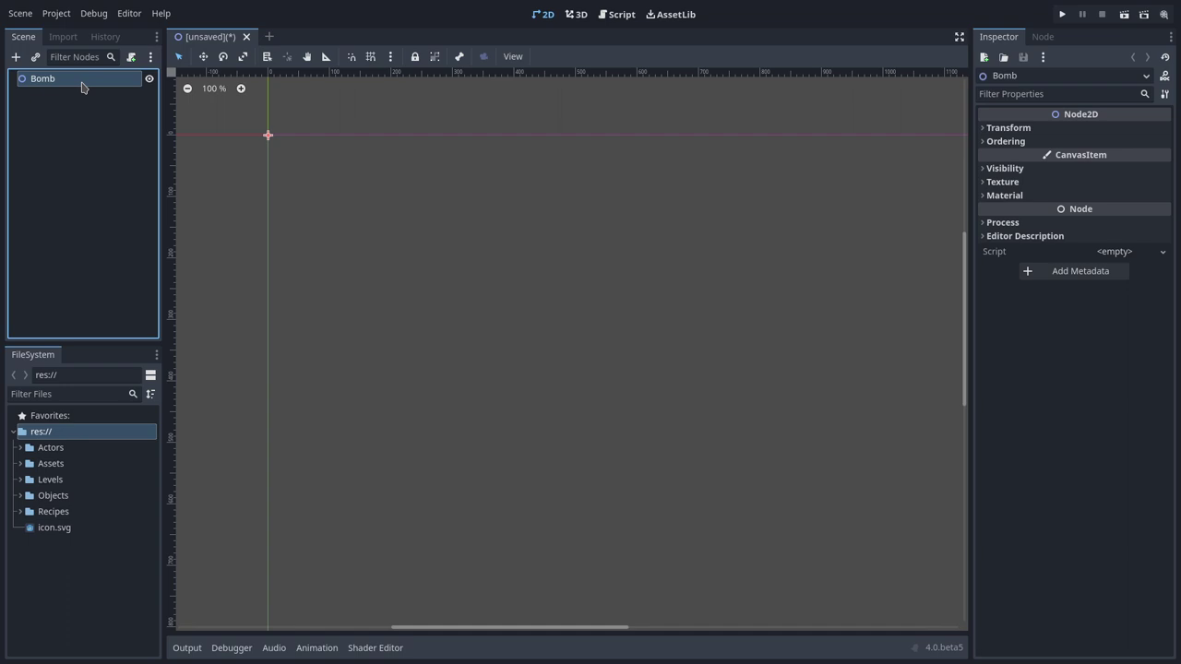
key(ctrl+a)
double_click(367, 370)
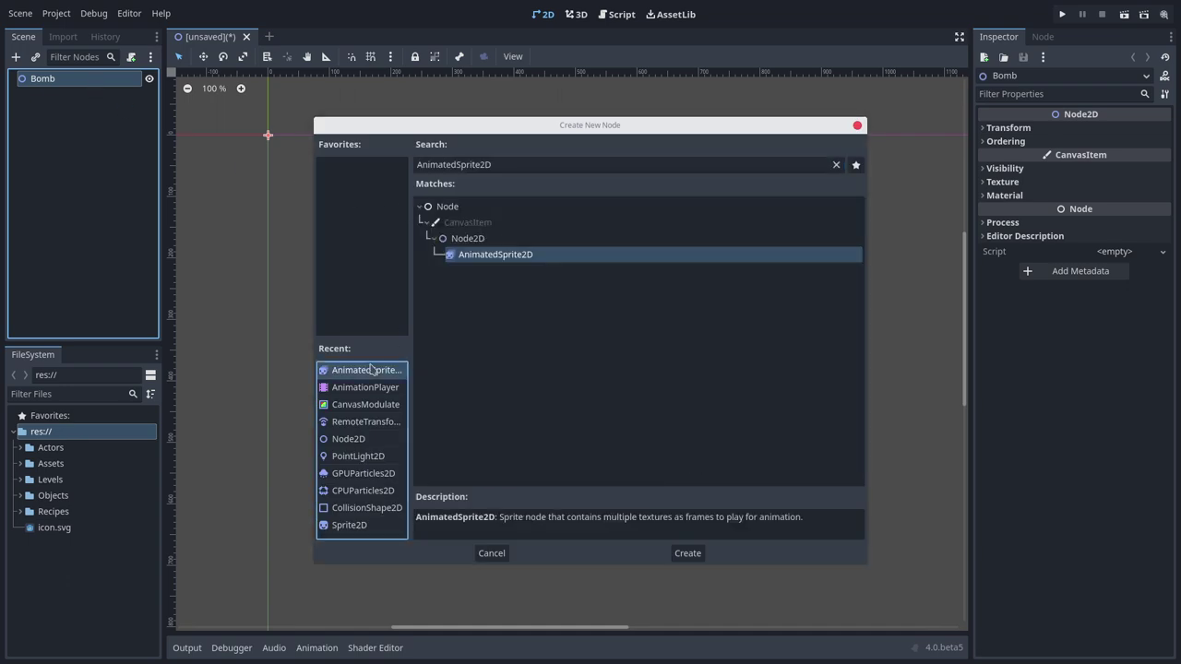
click(1026, 128)
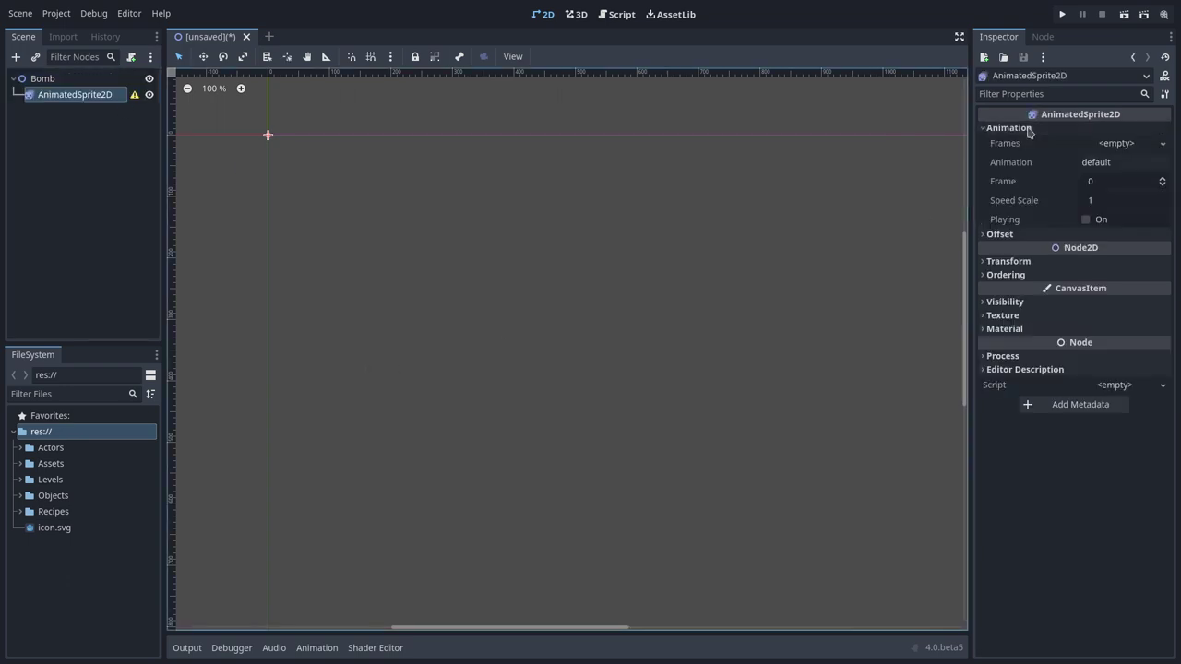
click(1107, 143)
click(1110, 165)
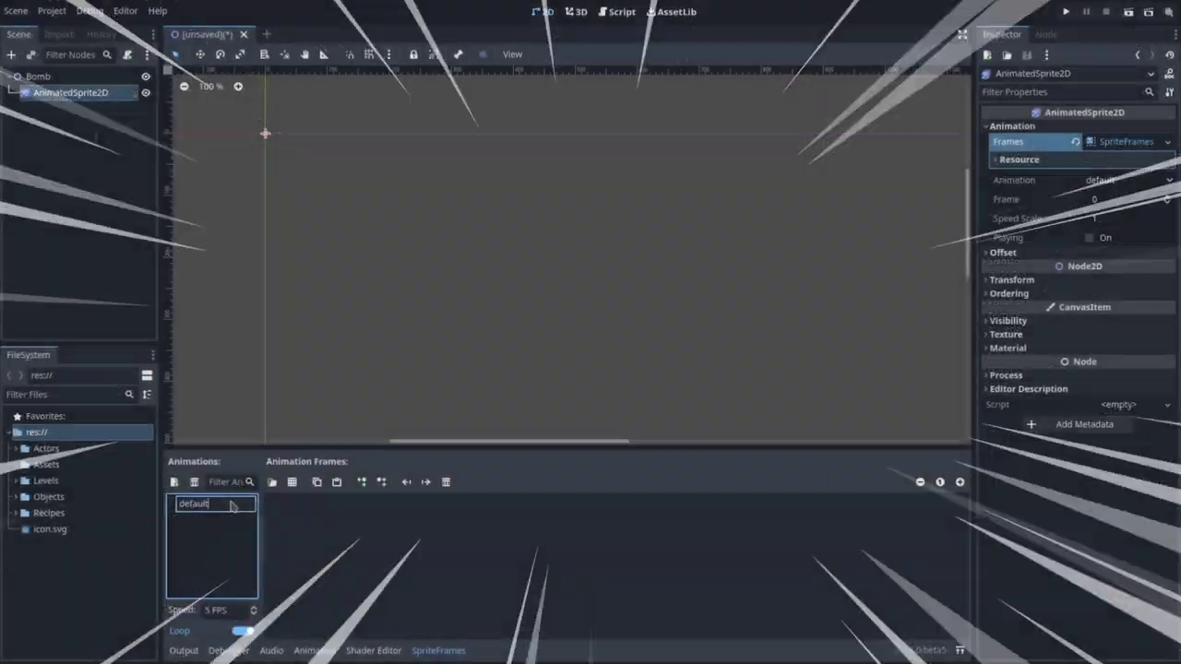
Rename the default animation to 'off' and fill it from the Bomb Off sprite sheet
double_click(184, 506)
text(off)
key(Return)
click(316, 482)
double_click(531, 203)
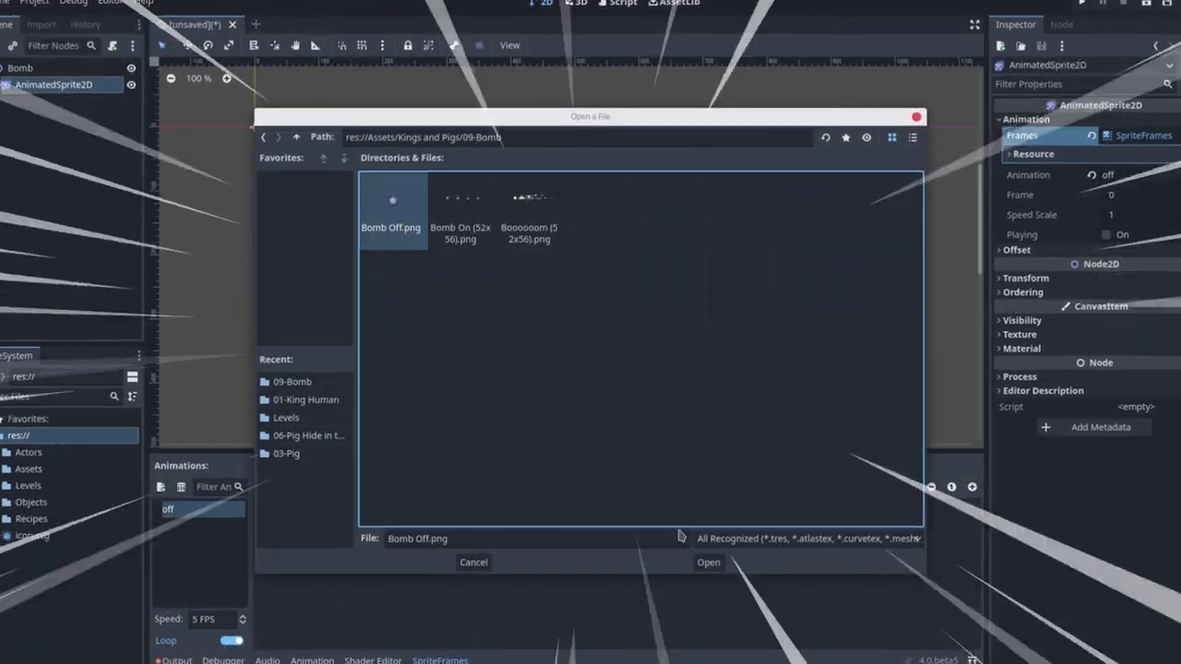
click(703, 560)
click(163, 486)
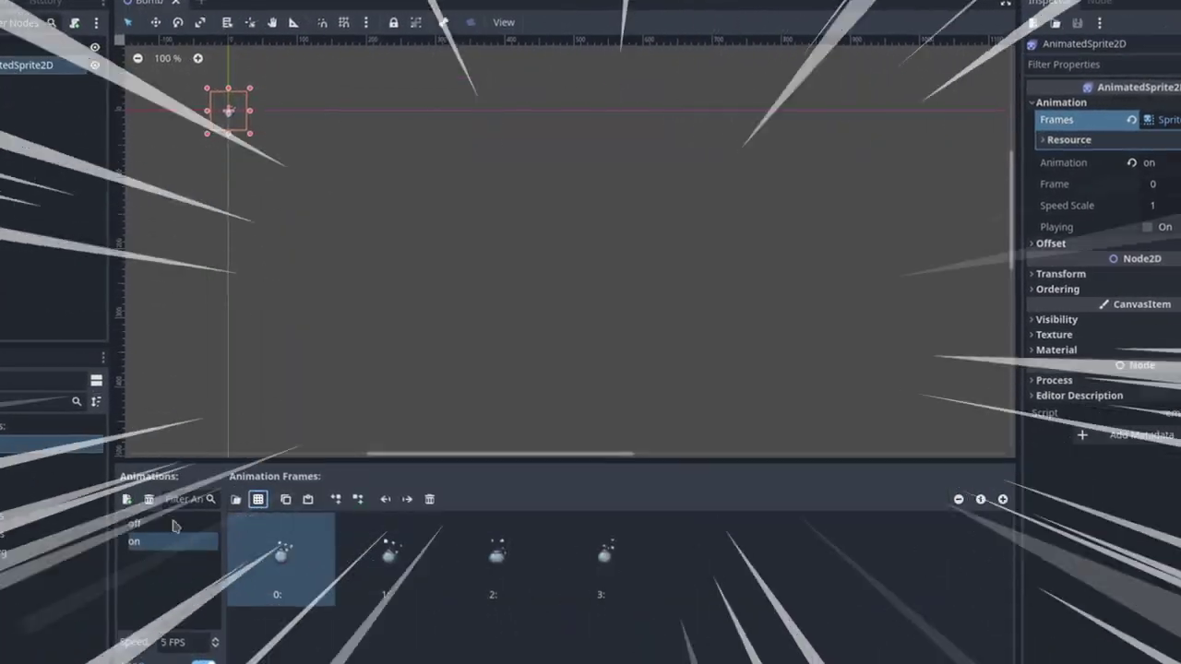
Add a 'boom' animation containing the six explosion frames
click(137, 495)
text(boom)
key(Return)
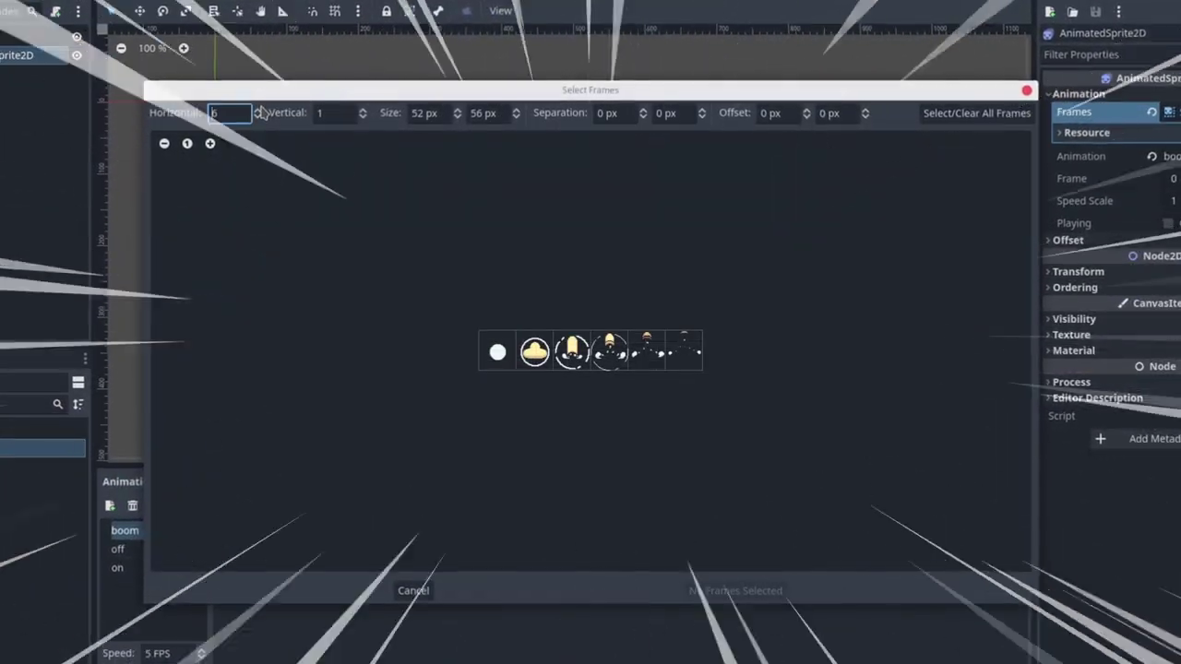
drag(497, 350, 696, 363)
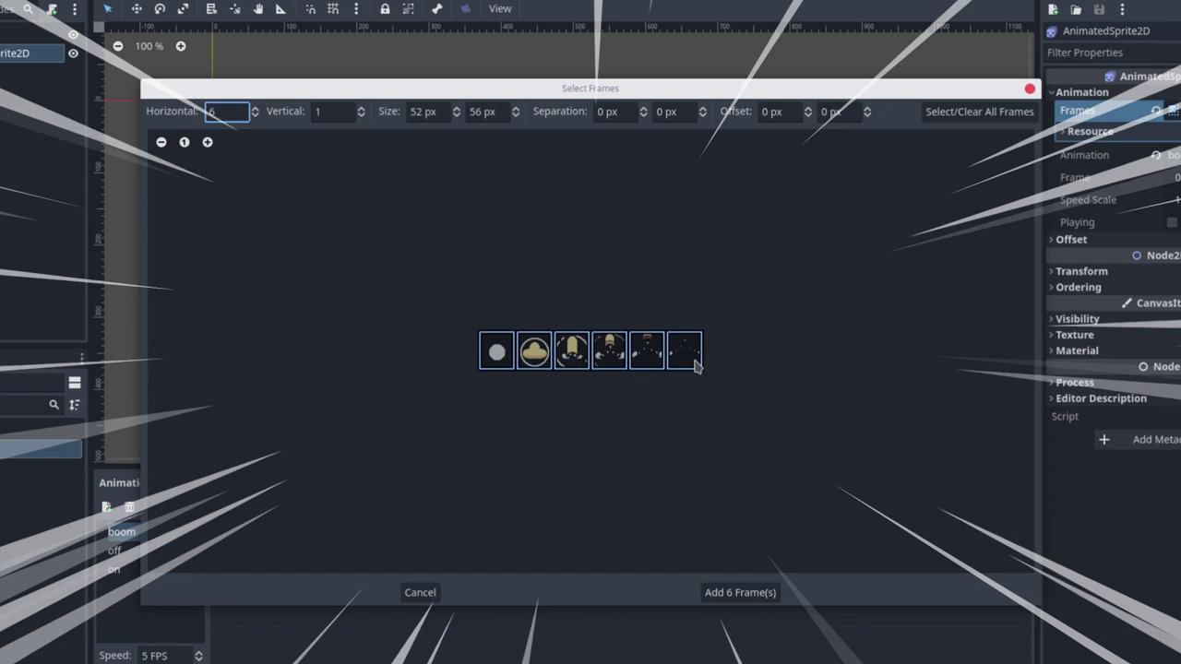
click(735, 590)
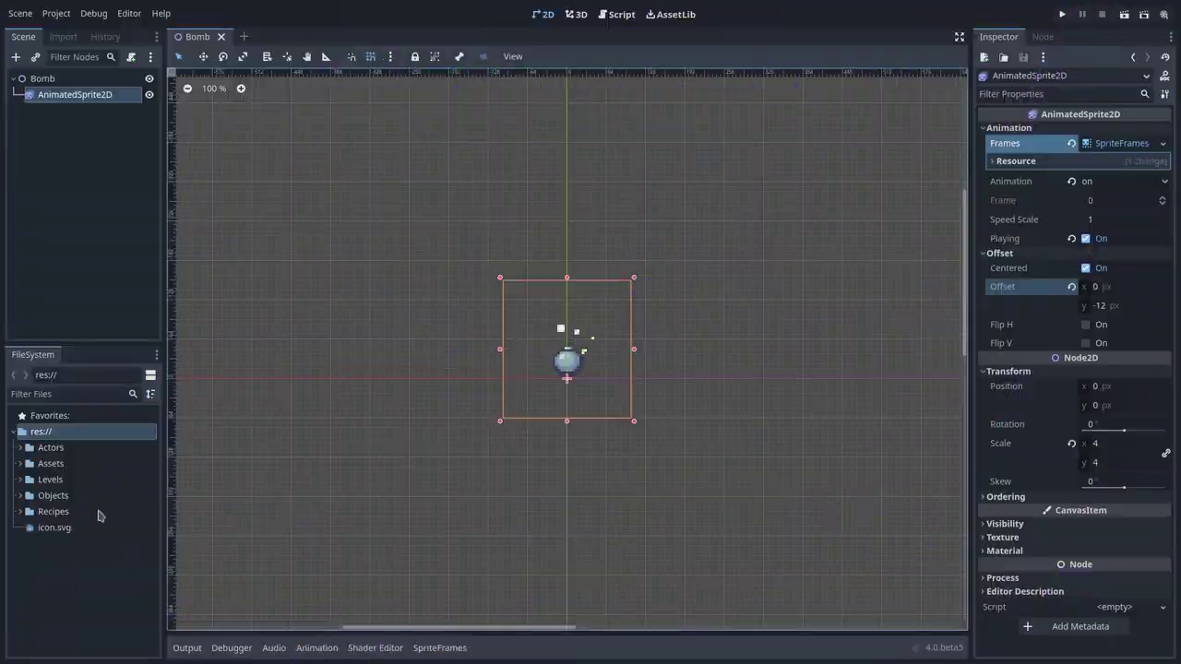
Add HitArea2D.tscn from 04.hazard/recipe as a child of the Bomb
click(22, 512)
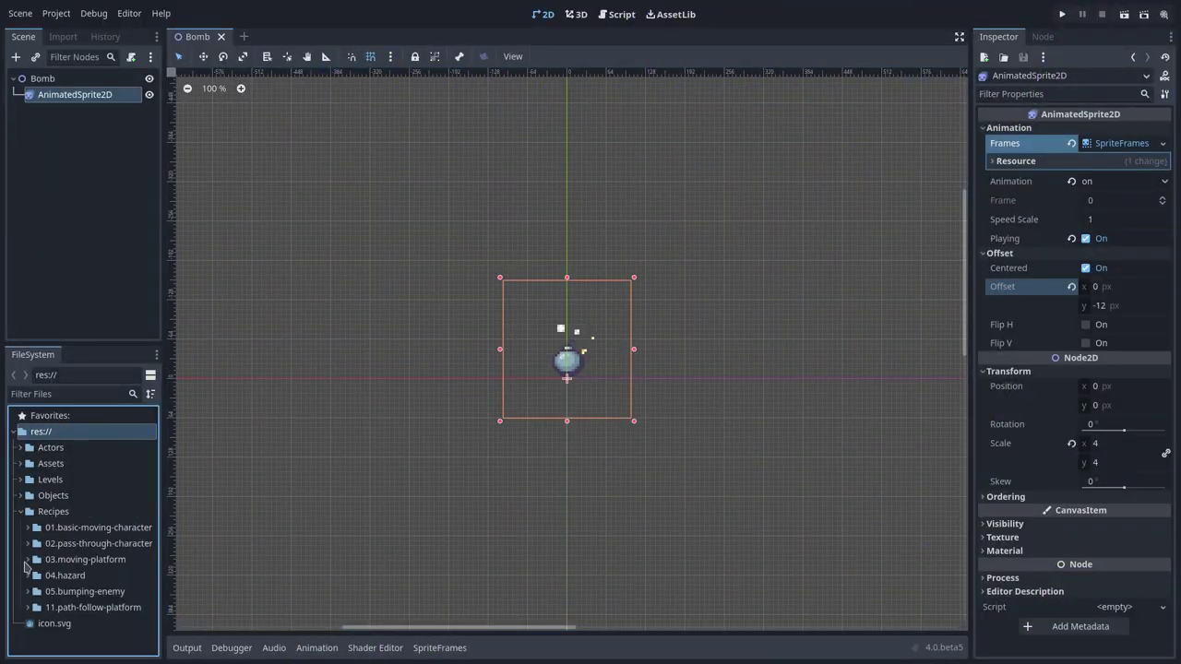
click(35, 591)
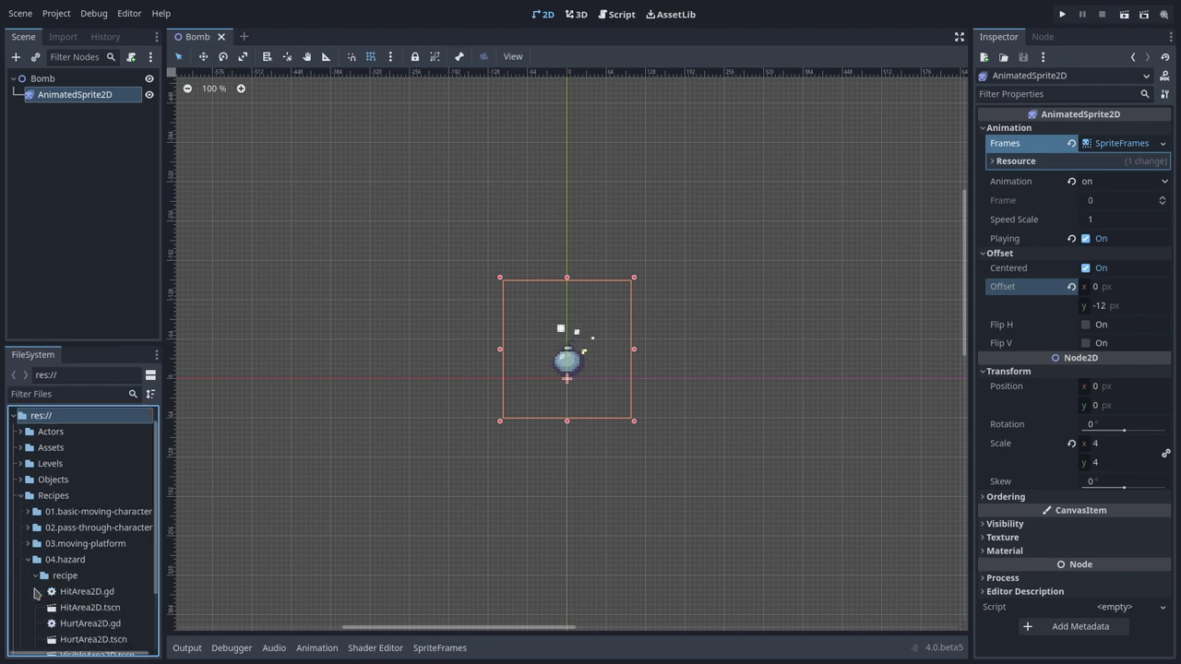
drag(88, 607, 111, 102)
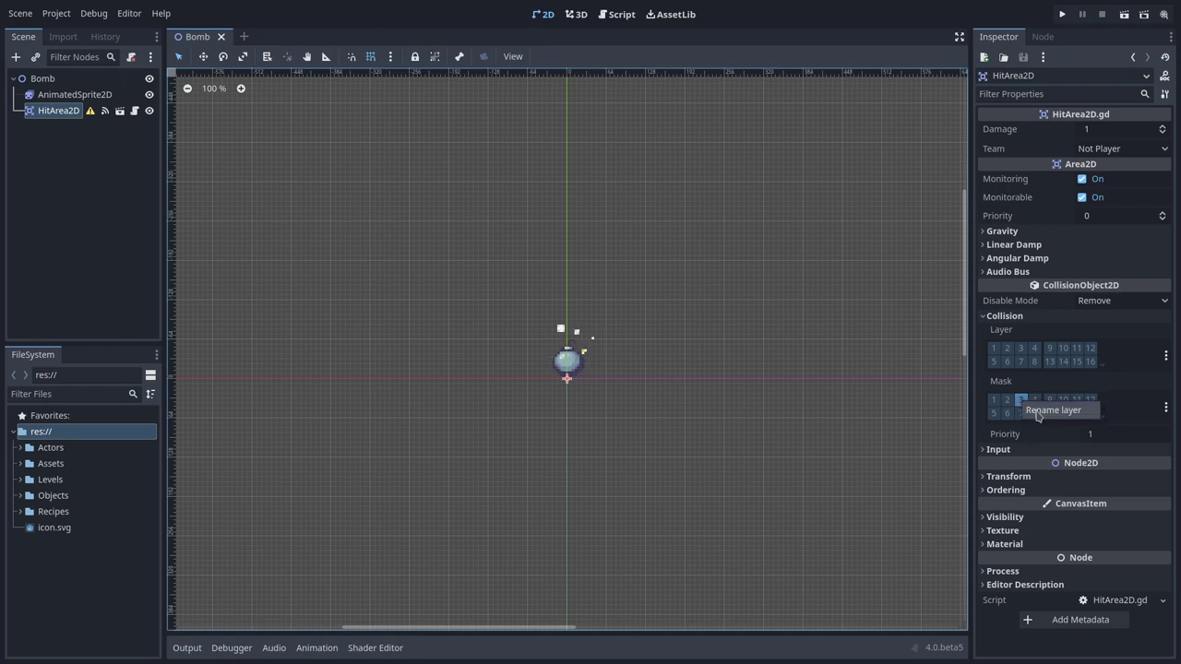
right_click(1036, 414)
text(C)
key(Return)
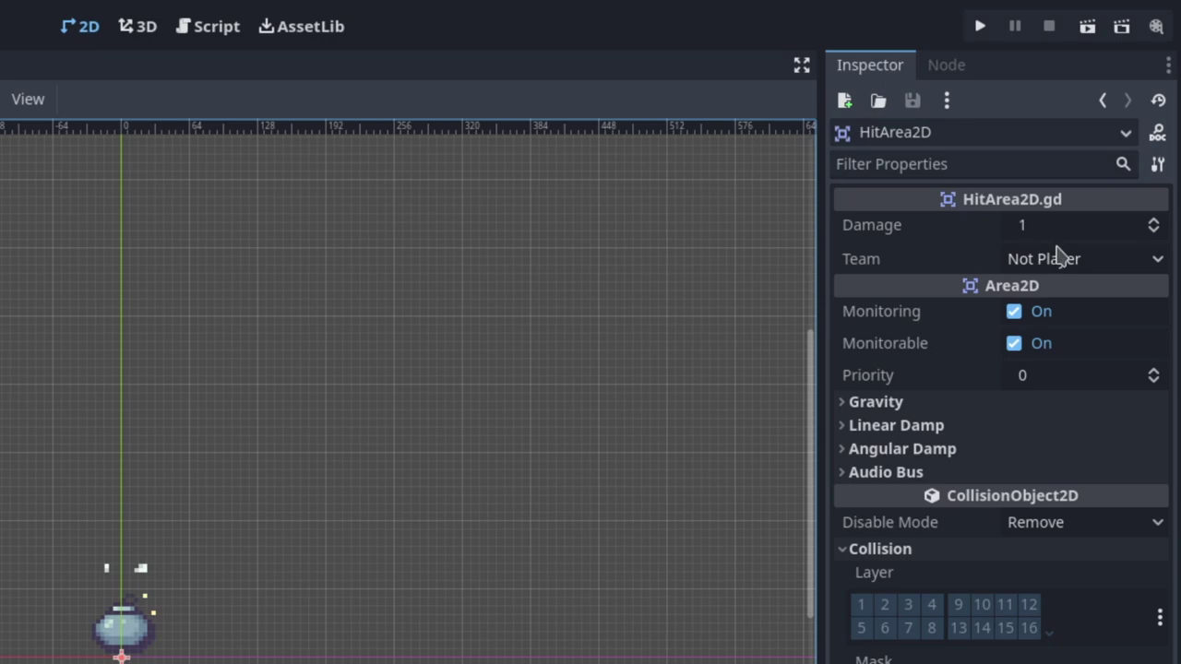
Keep the hit area's Team set to Not Player
click(1153, 269)
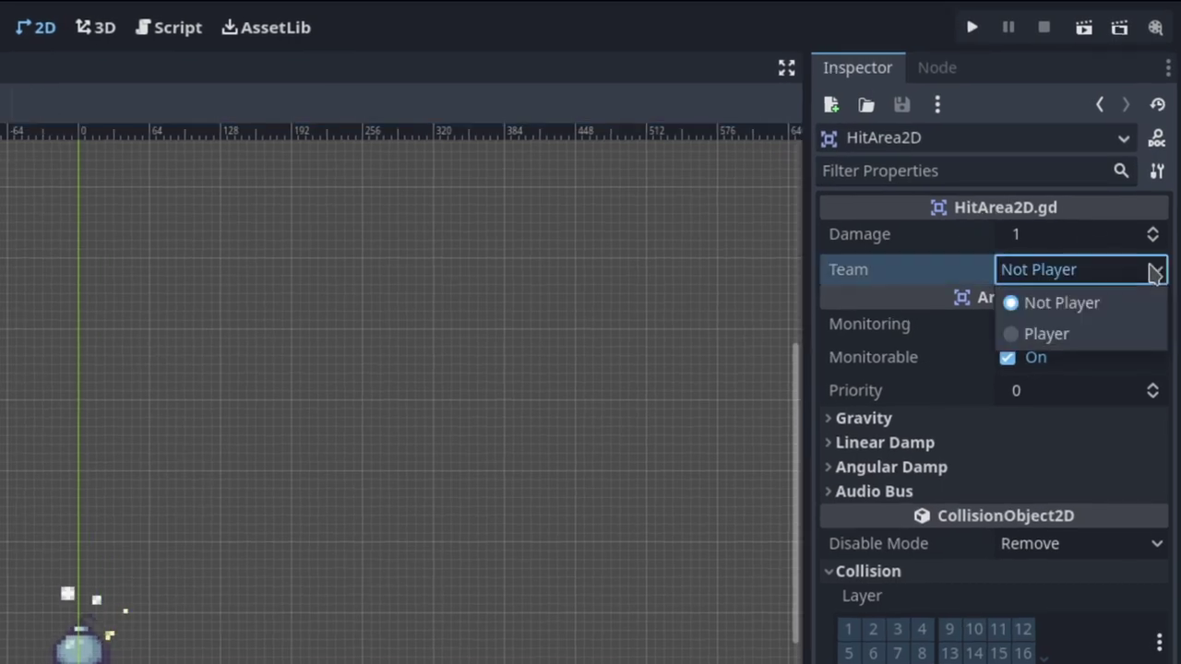
click(1113, 330)
click(1114, 269)
click(1105, 305)
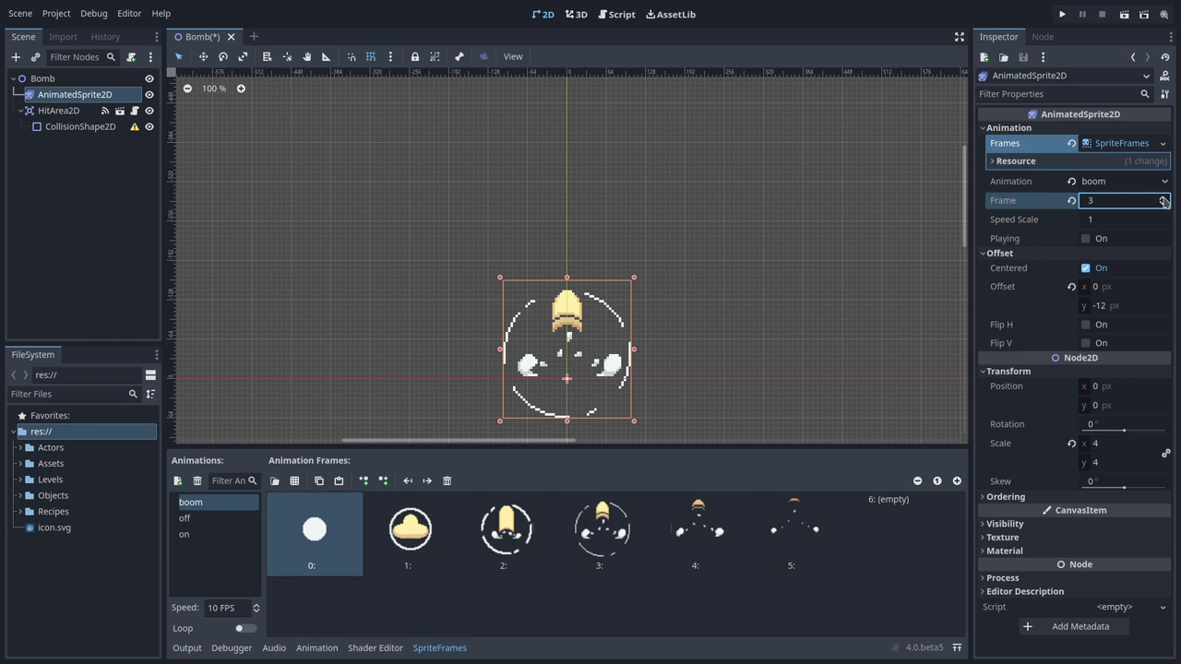
Give the hit area's CollisionShape2D a new CircleShape2D enlarged to cover the whole bomb
click(1163, 198)
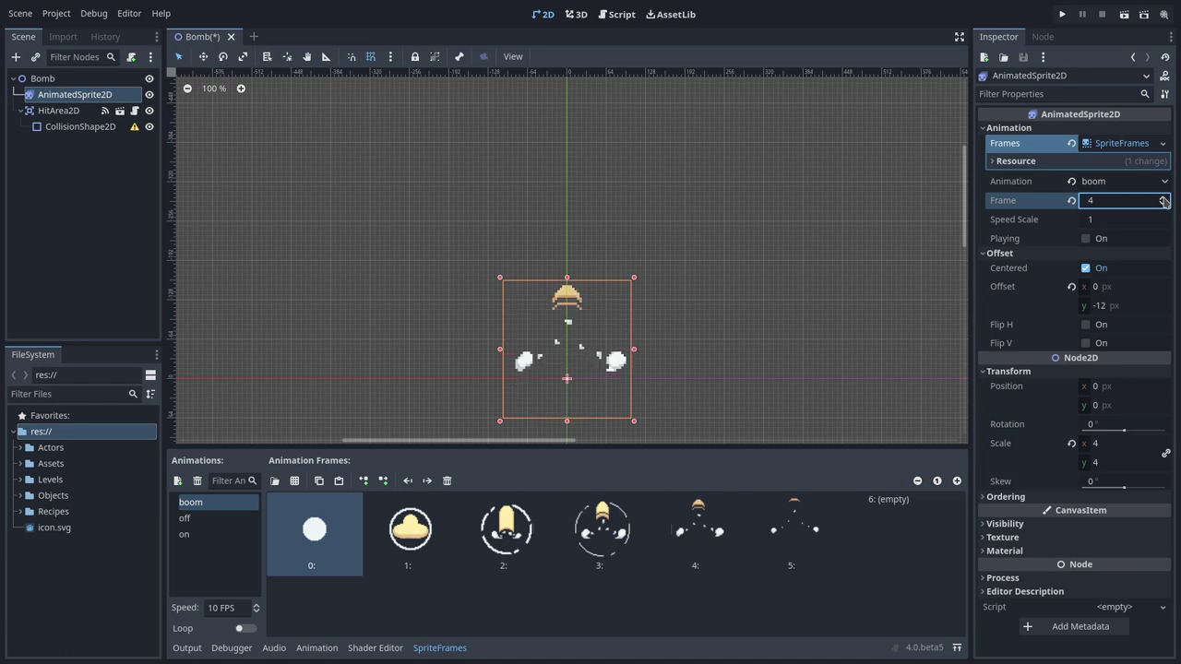
click(1163, 205)
click(80, 127)
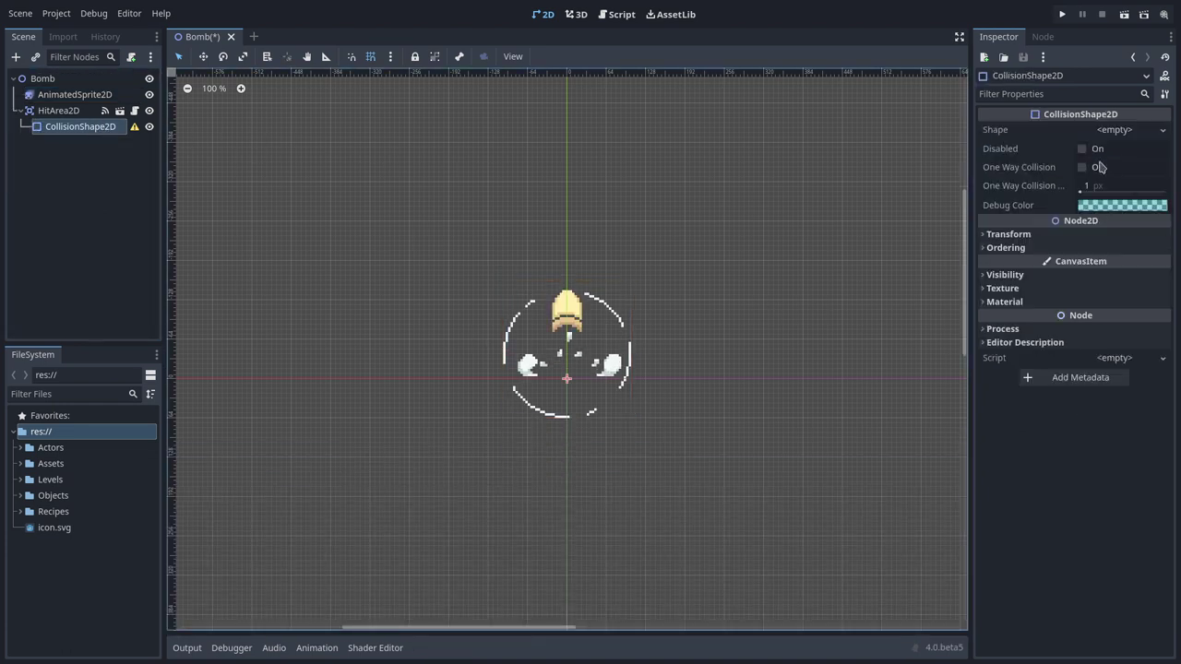
click(1121, 129)
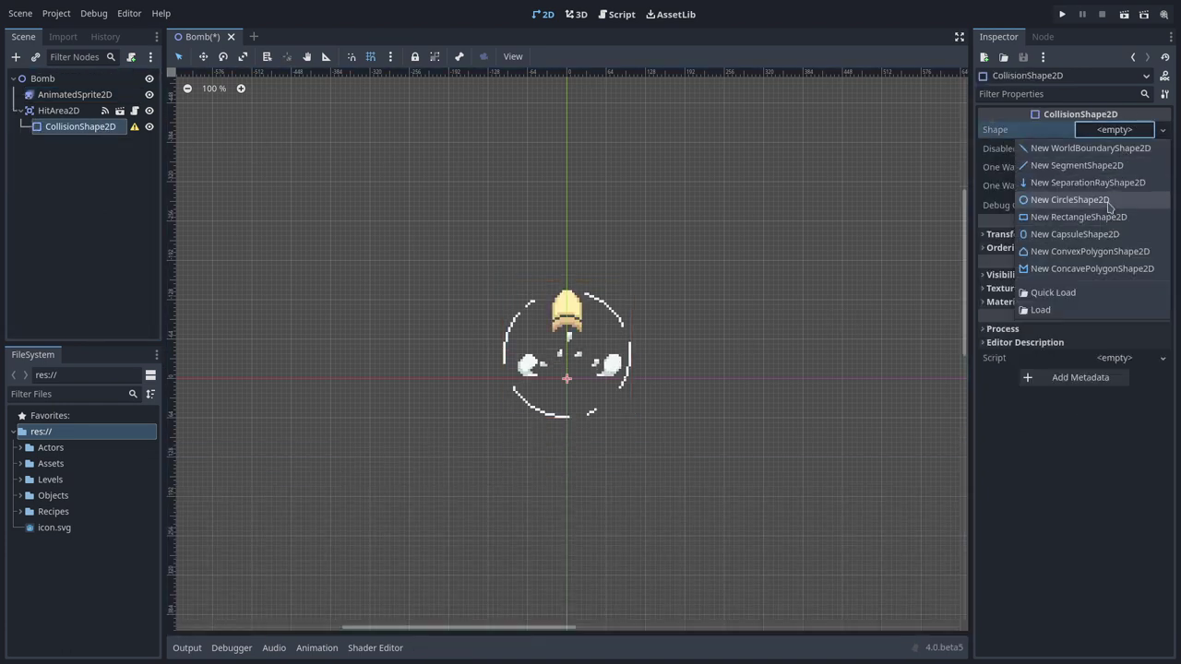
click(1107, 198)
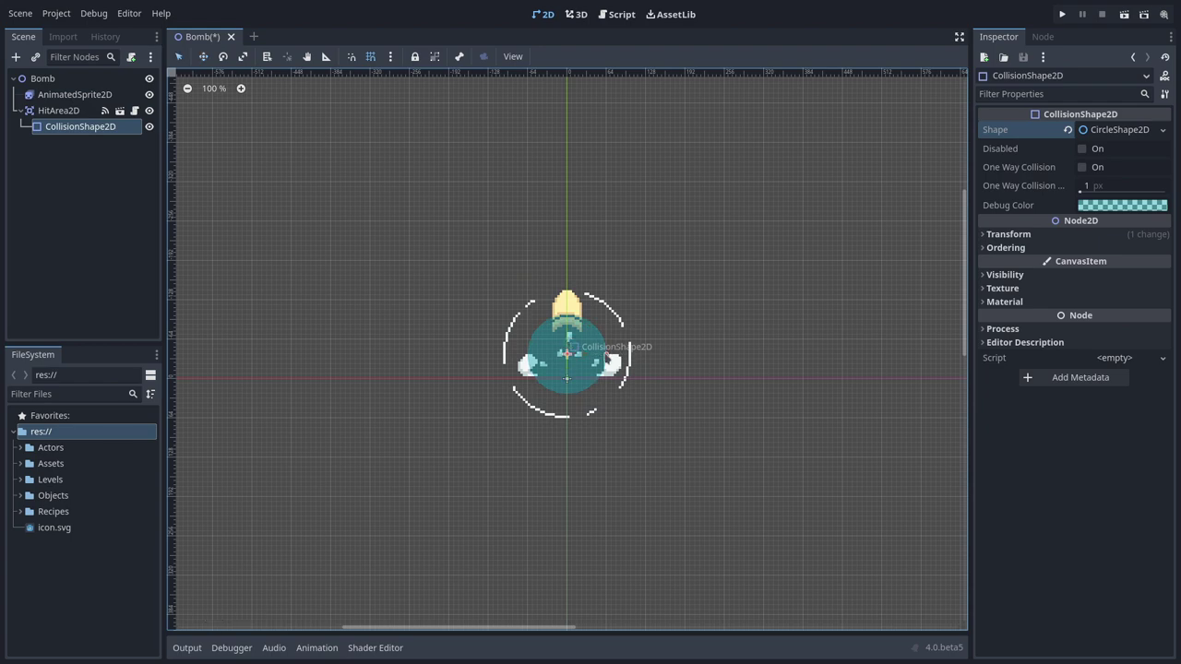
drag(608, 359, 629, 358)
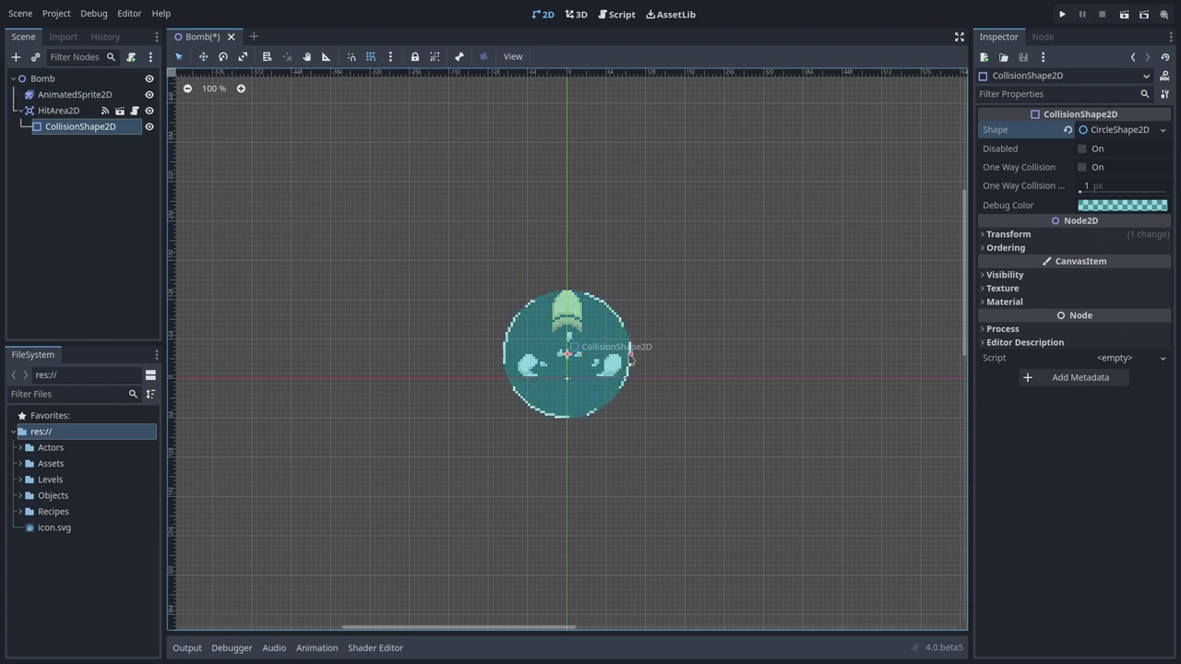
Set the circle's debug colour to pink (f50085) and mark the shape Disabled
click(1121, 205)
drag(1112, 283, 1158, 303)
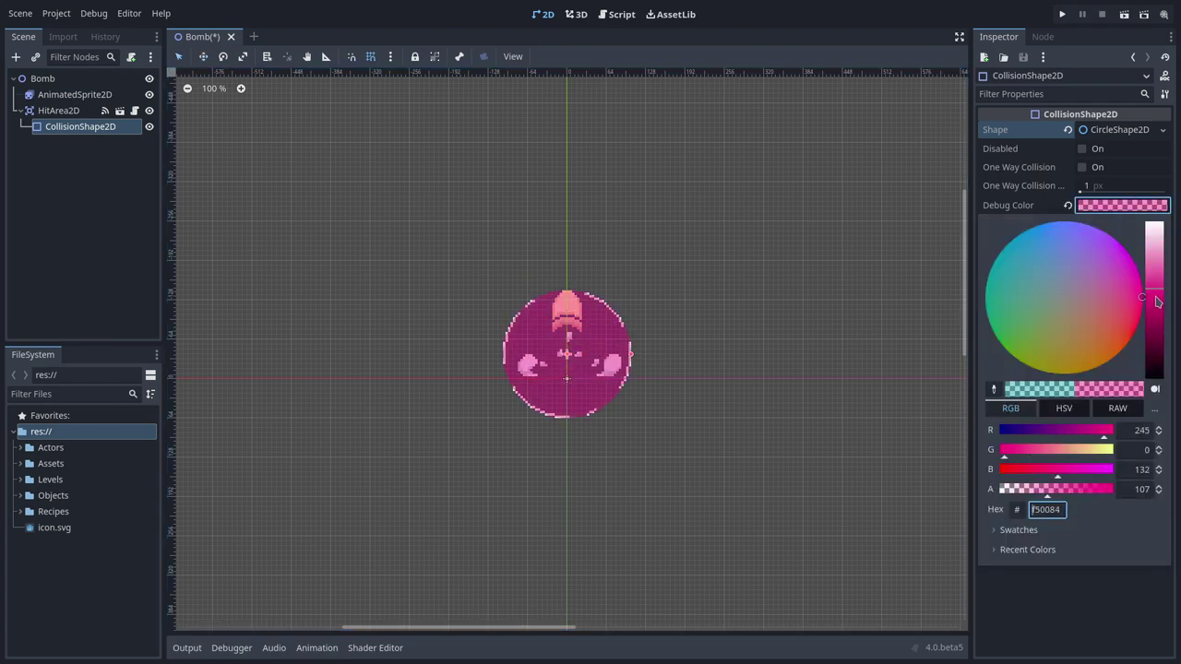
click(1008, 611)
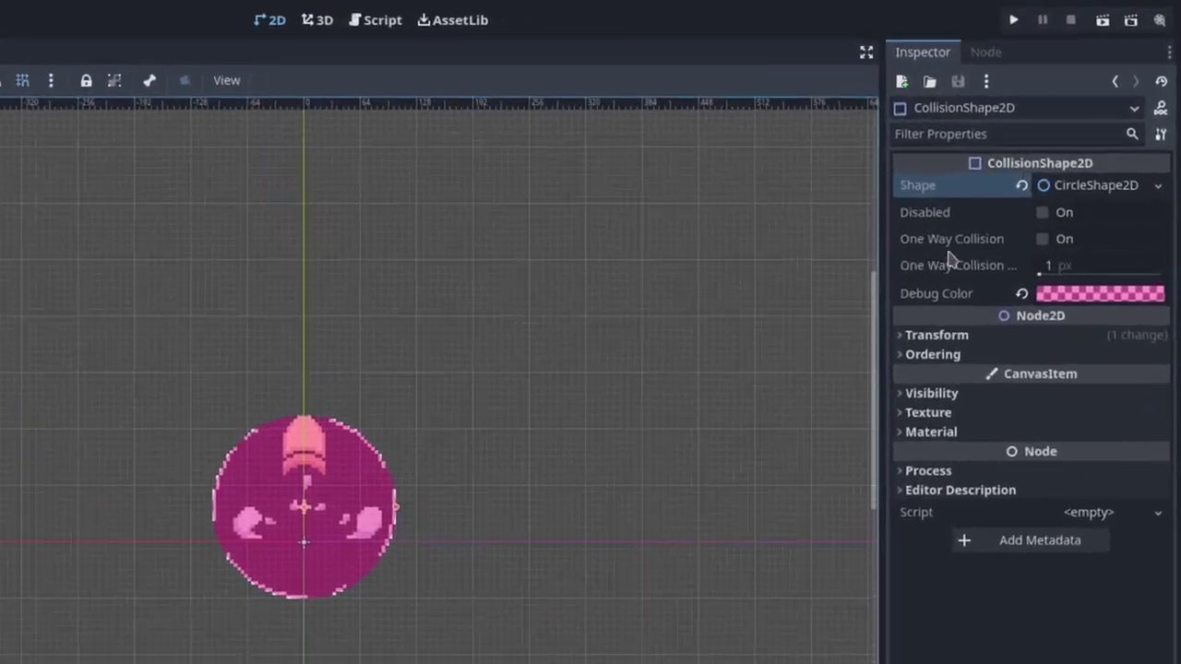
click(1007, 270)
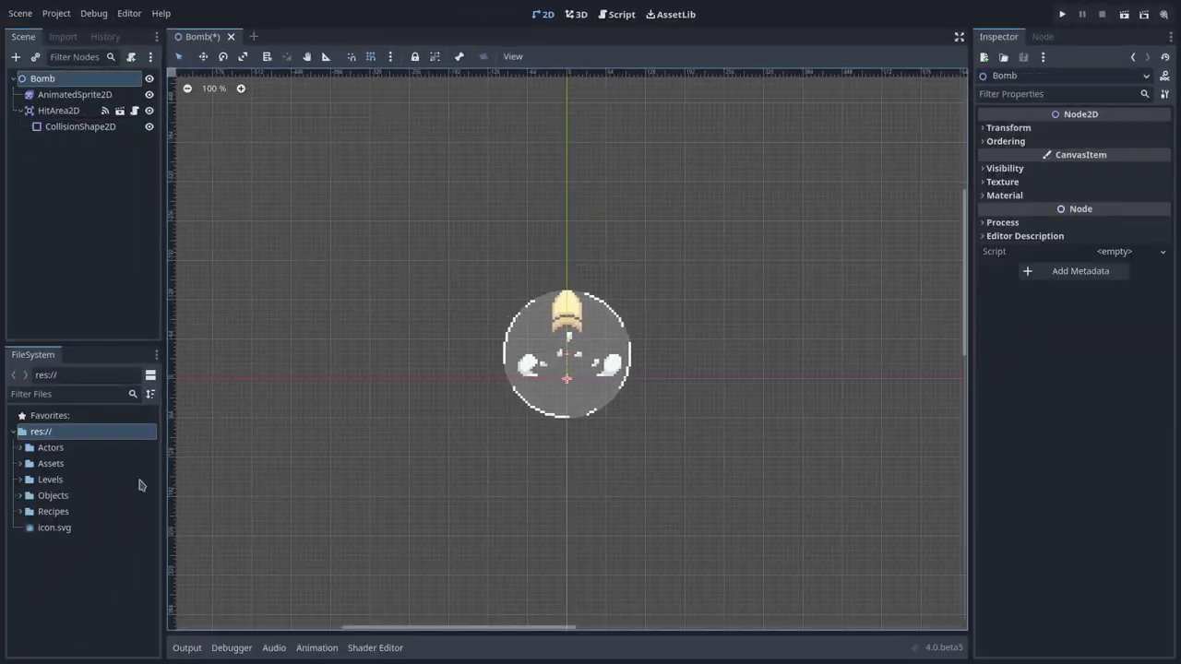
Add VisionArea2D.tscn under the Bomb and give it a CollisionShape2D child
click(21, 513)
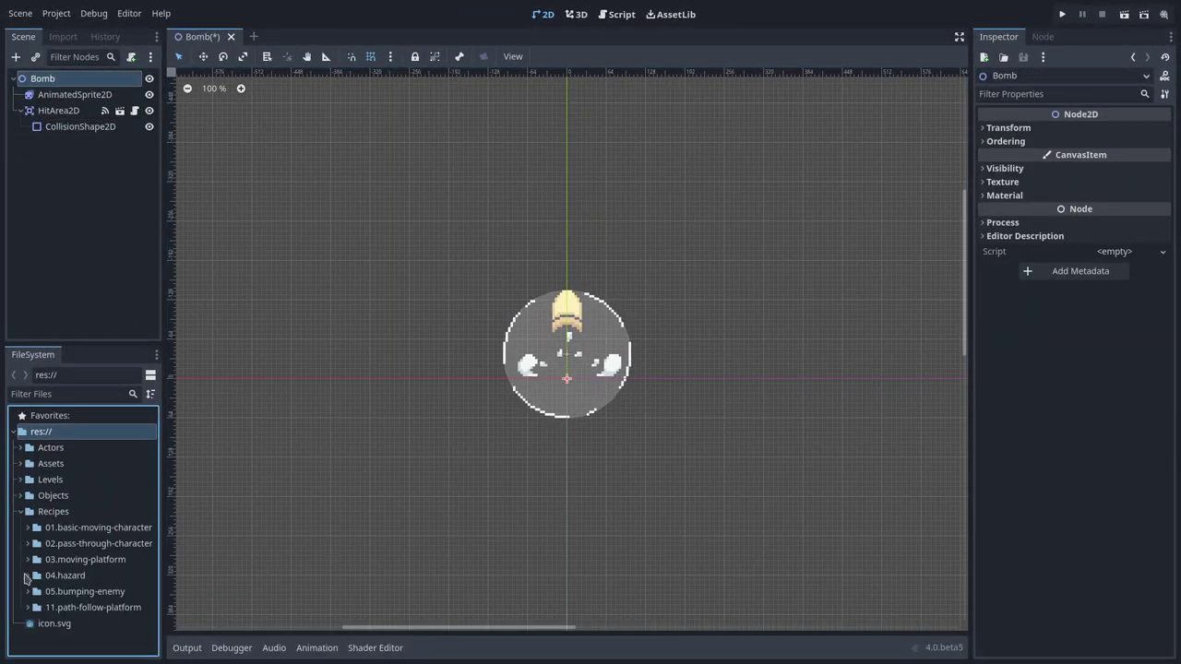
click(35, 592)
scroll(96, 530, down, 3)
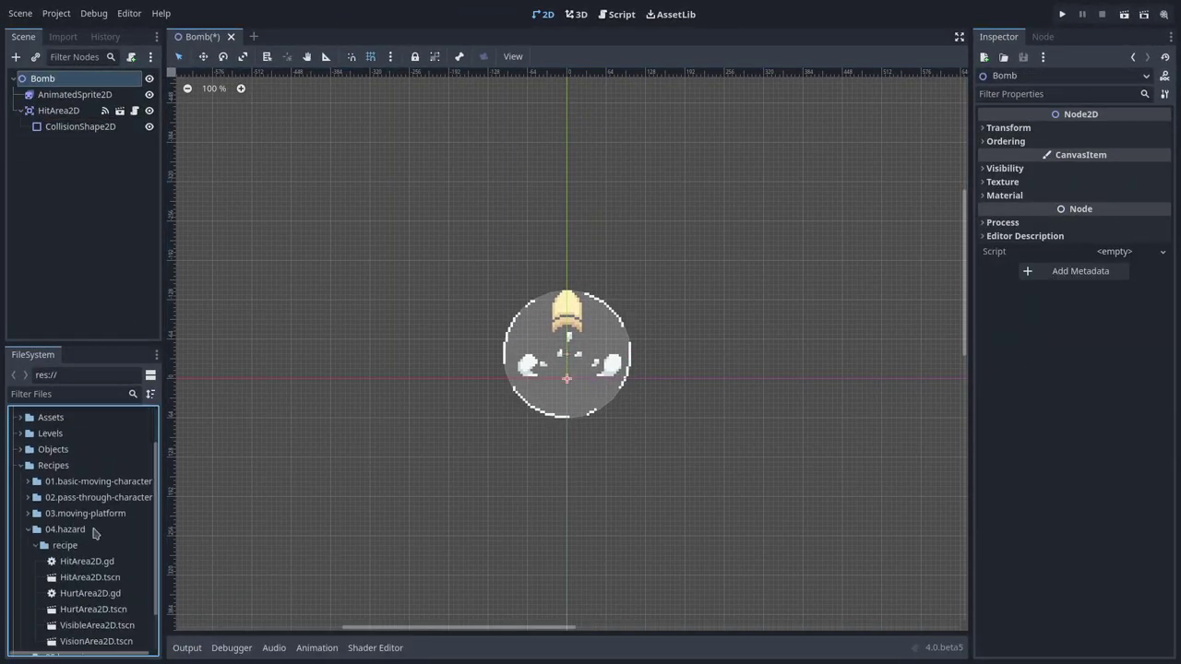
drag(89, 616, 82, 81)
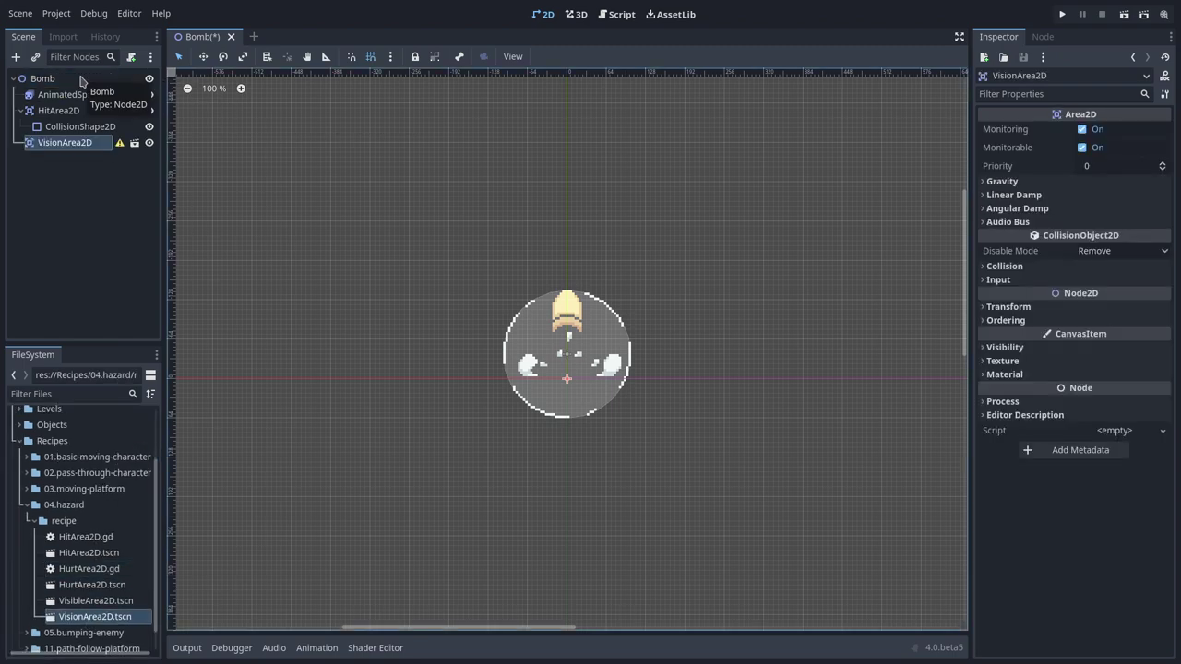
key(ctrl+a)
text(coll)
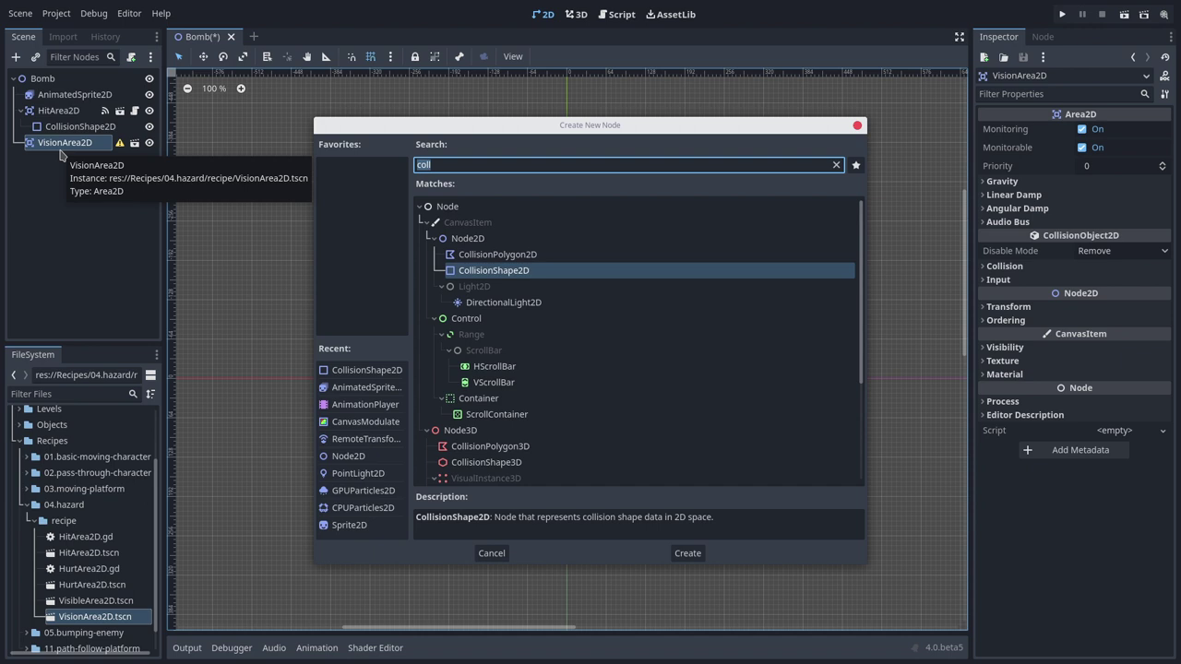
key(Return)
Enable mask layer 5 on the VisionArea2D and rename that layer Visibility
click(101, 144)
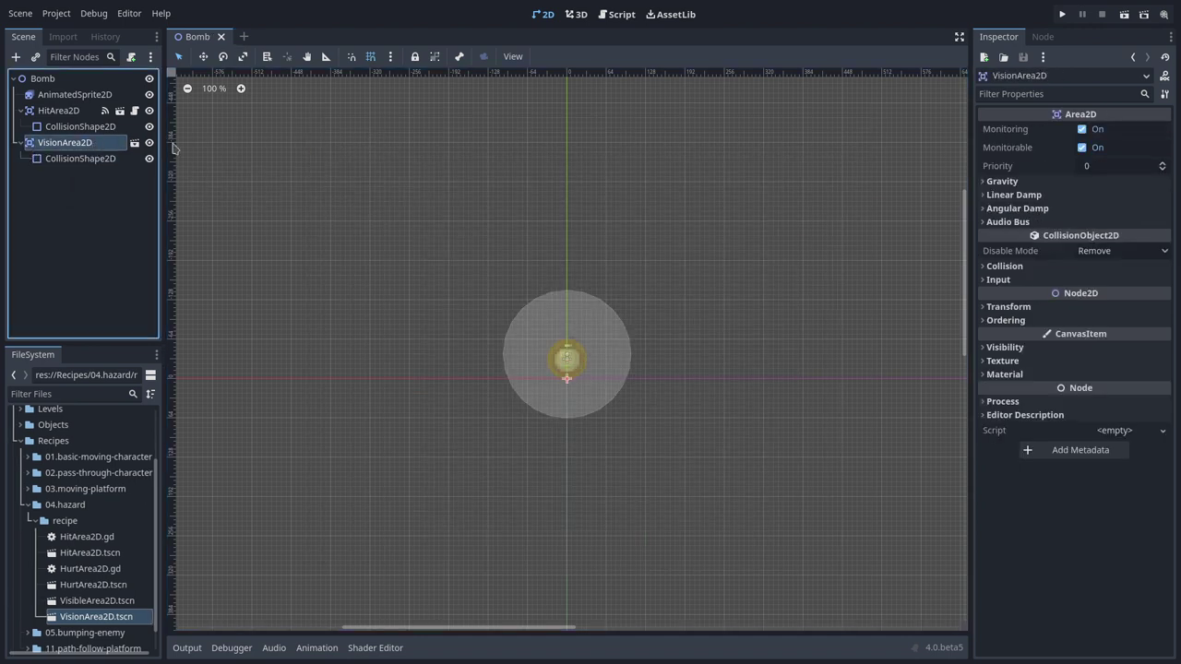
click(997, 267)
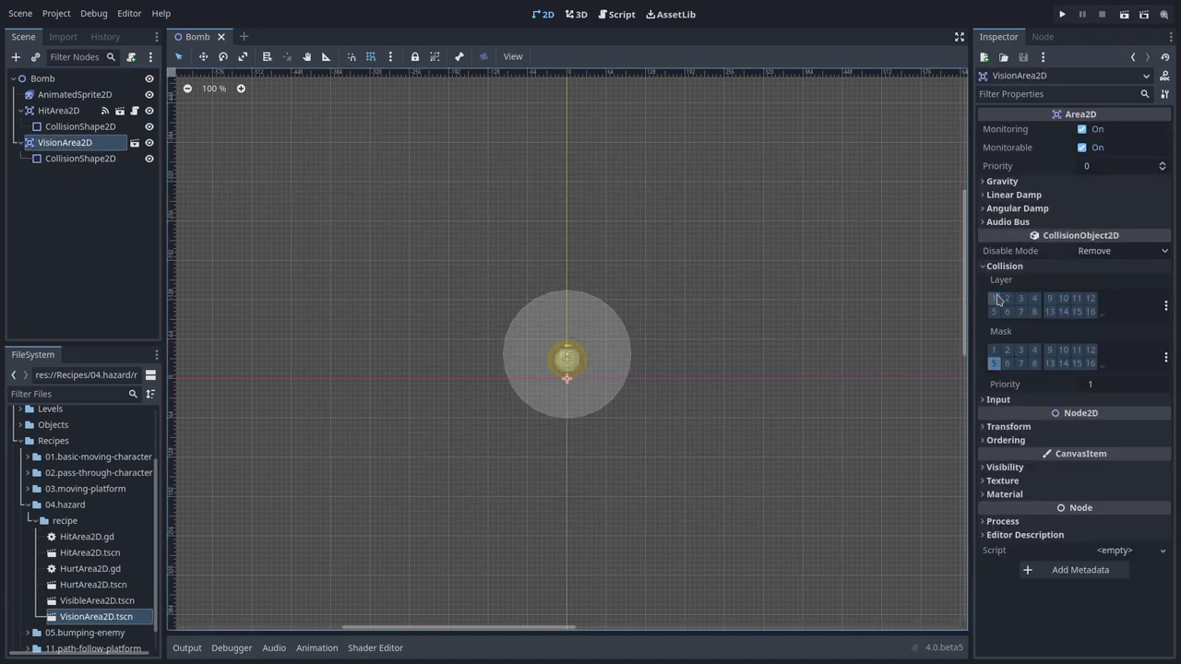
right_click(994, 363)
click(1005, 374)
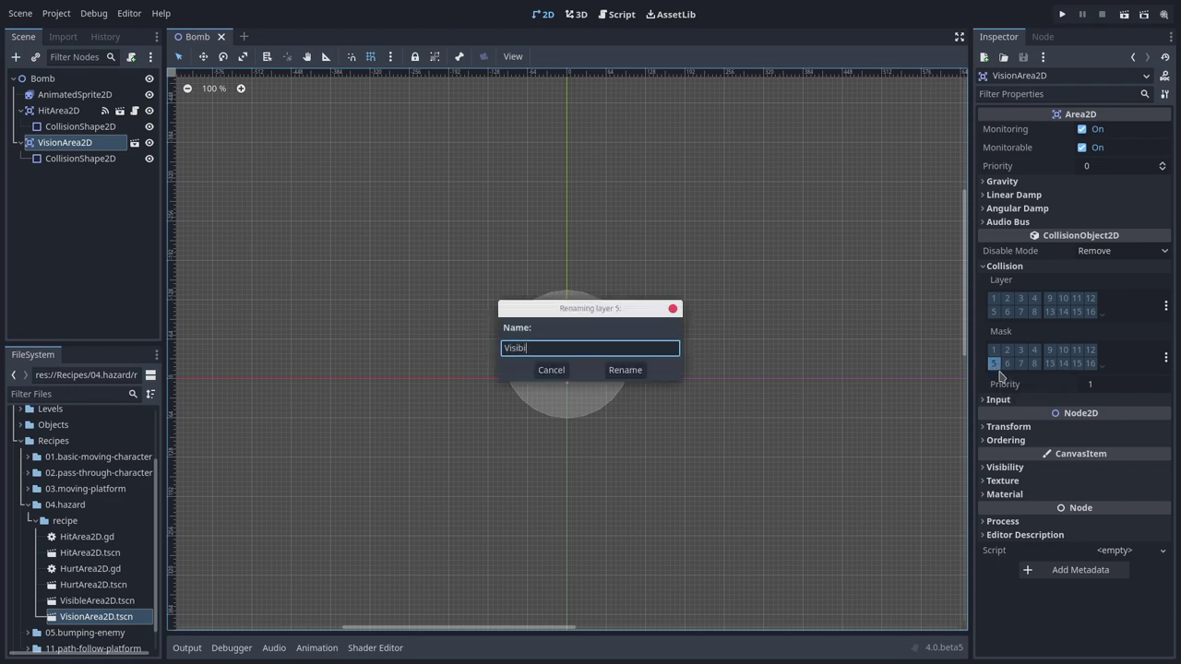
text(Visibility)
key(Return)
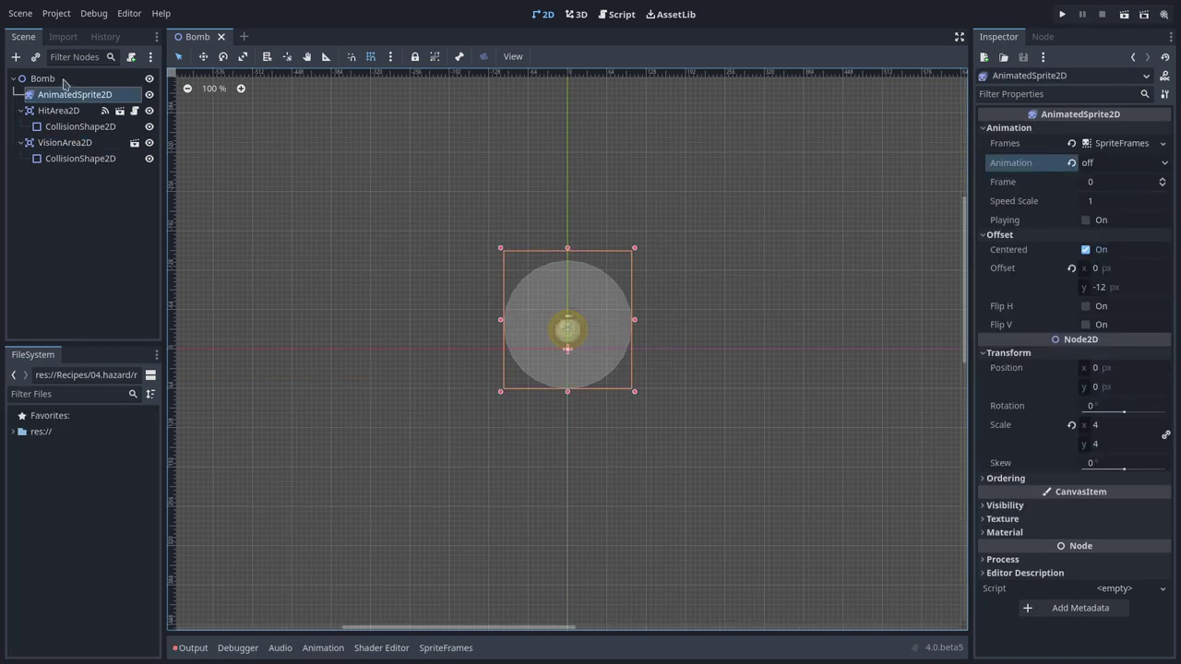
Add an AnimationPlayer under the Bomb with a new animation named 'explode'
click(63, 80)
key(ctrl+a)
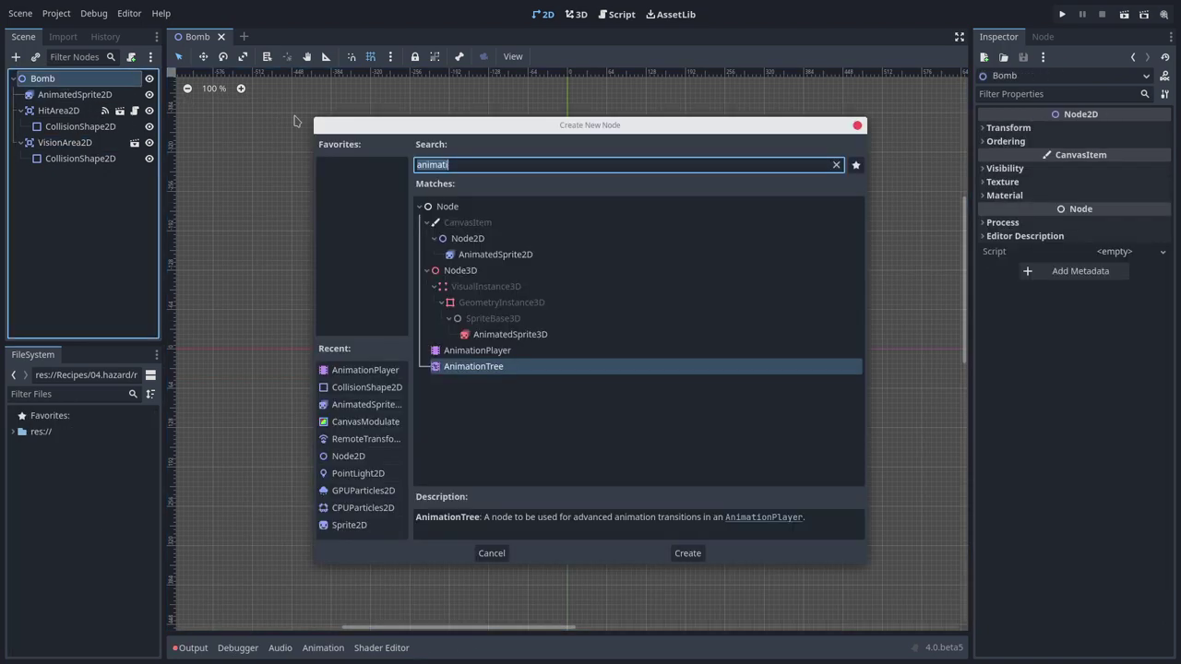
double_click(490, 351)
click(353, 510)
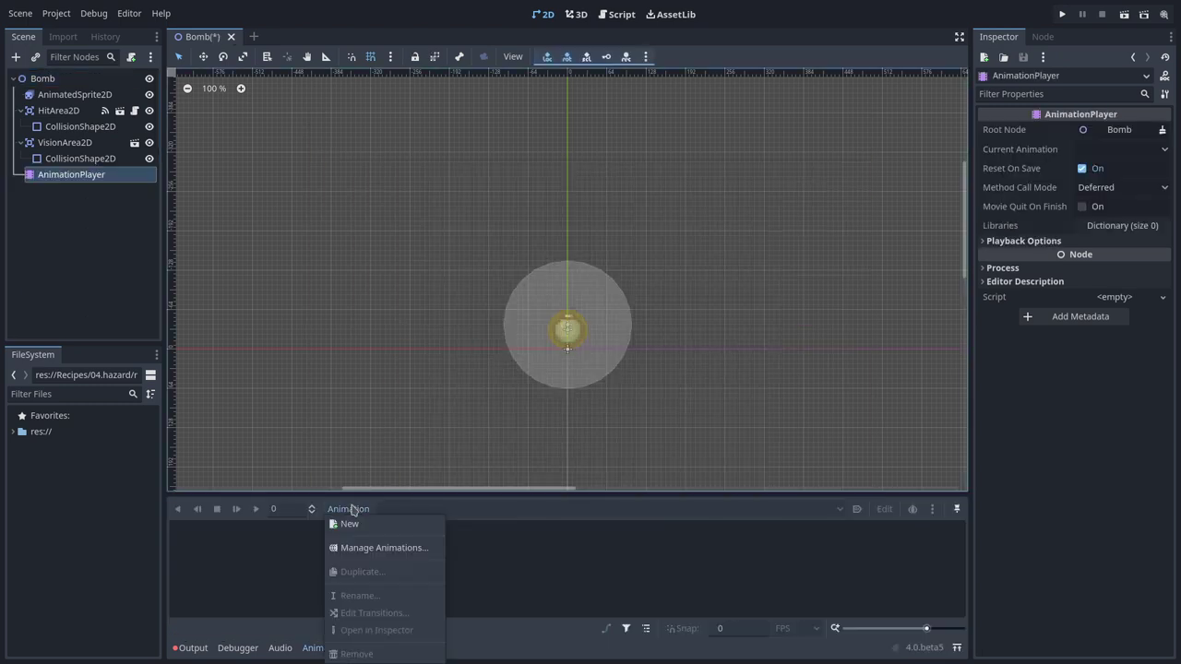
click(358, 523)
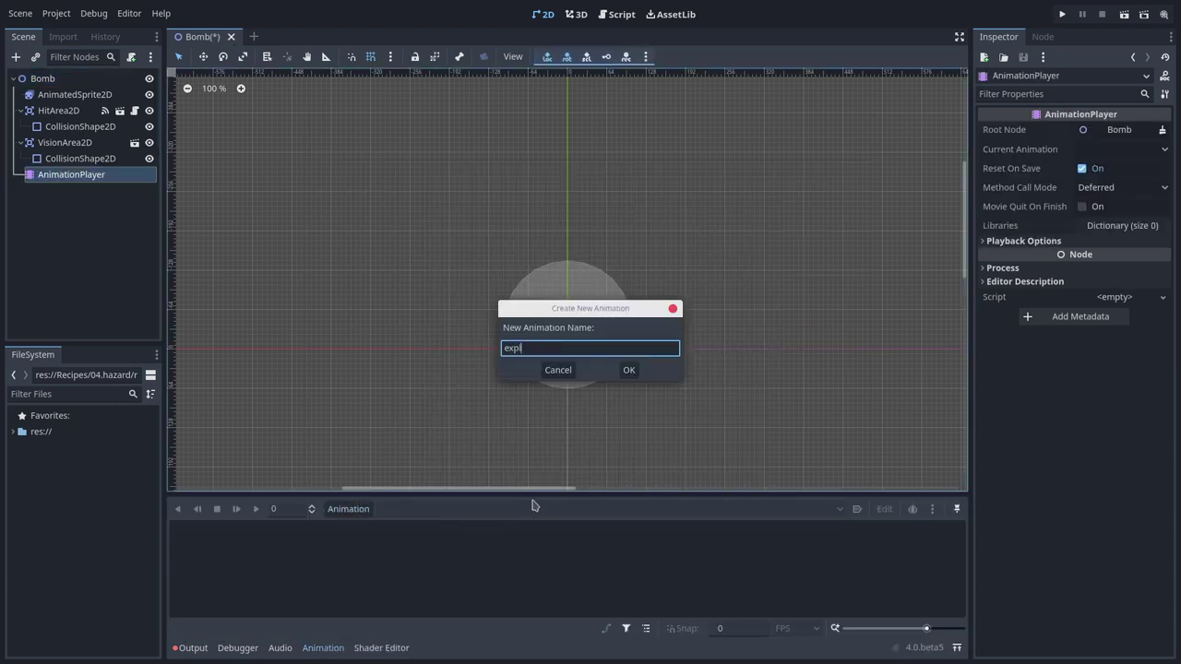
text(explode)
key(Return)
Key the sprite's animation 'on', Playing, and frames 0 through 7 in explode
click(567, 323)
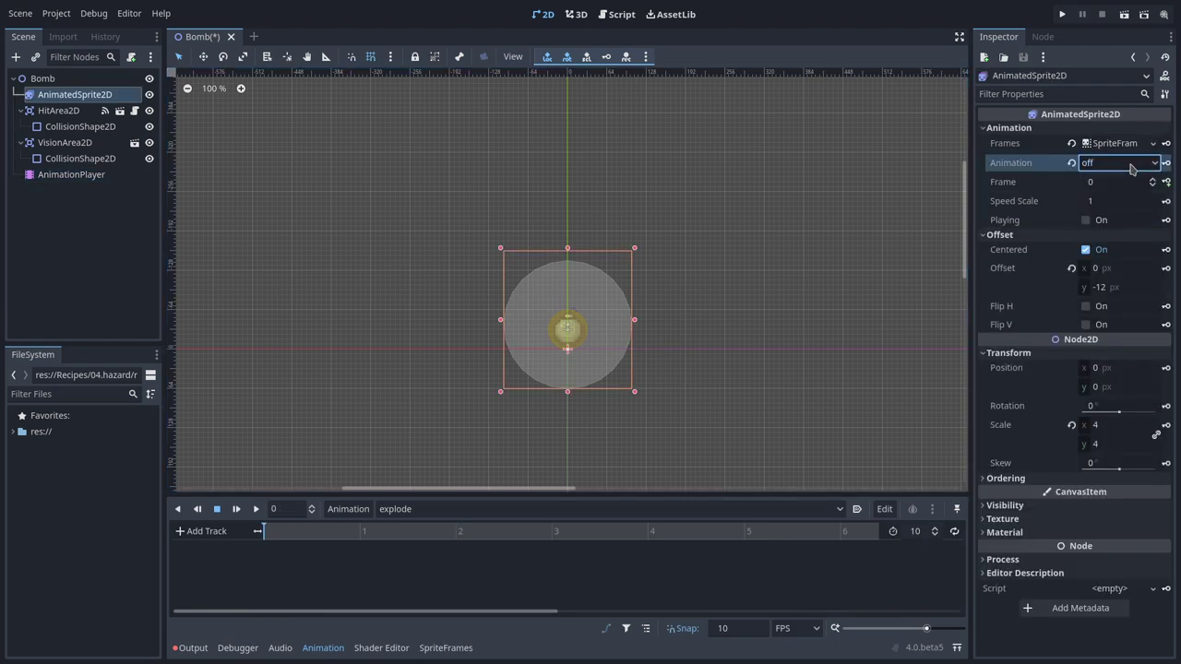
click(1166, 163)
key(Return)
click(1118, 162)
click(1121, 216)
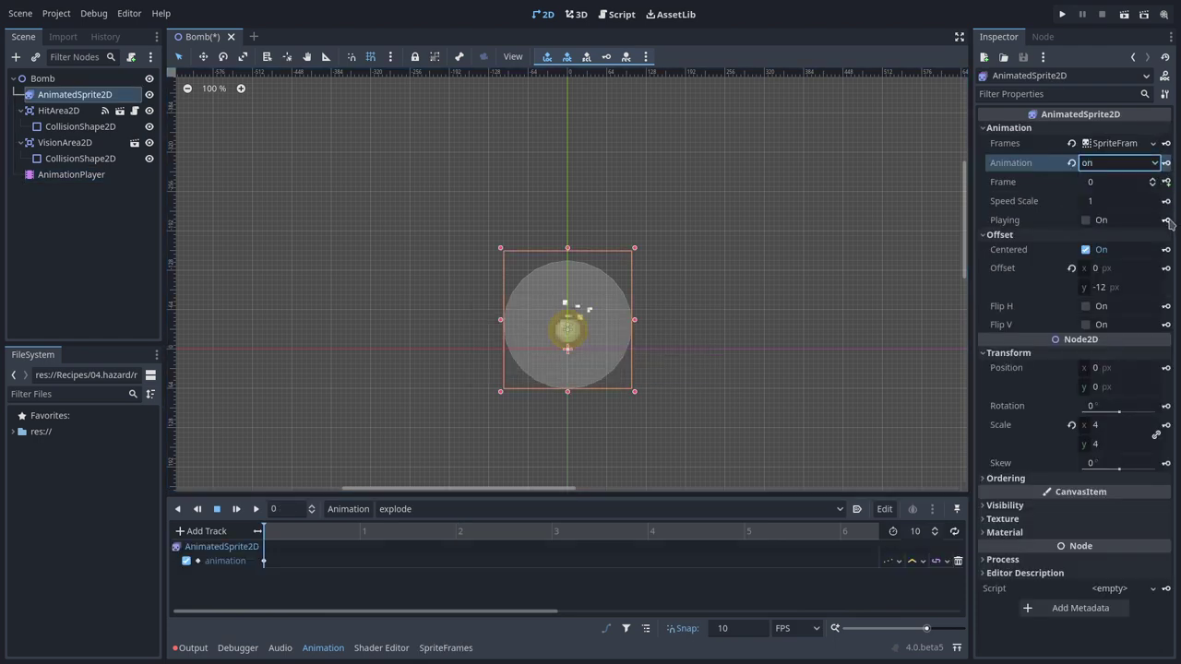
click(1166, 220)
click(1166, 181)
drag(486, 498, 485, 361)
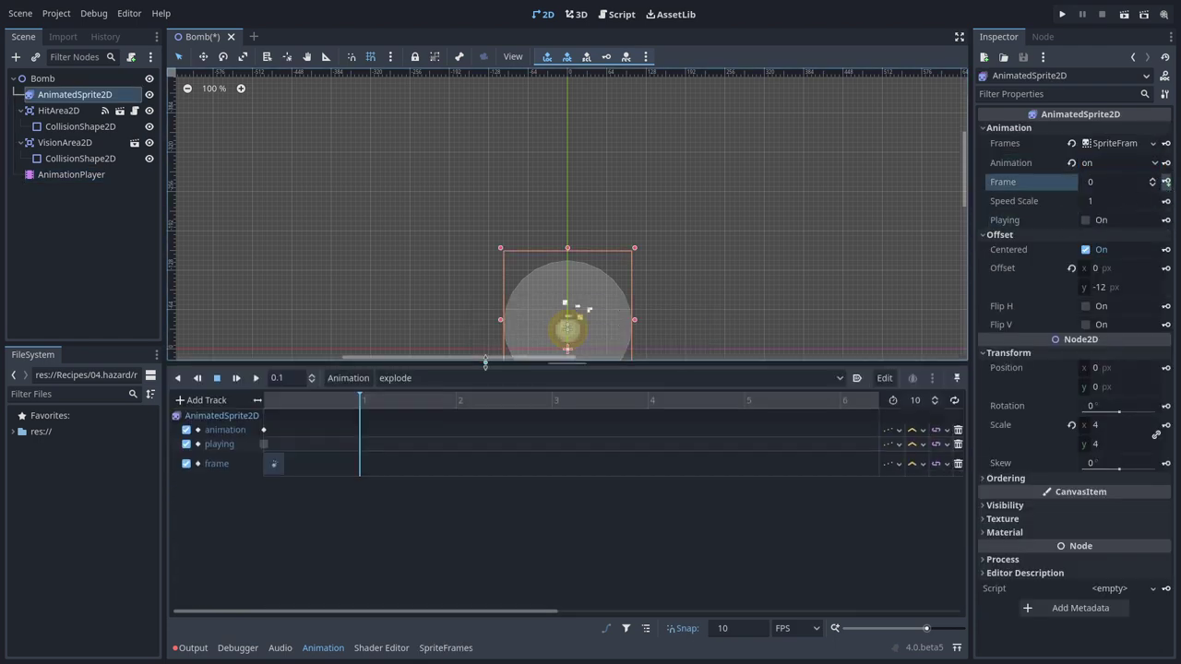
click(1166, 182)
click(1166, 182)
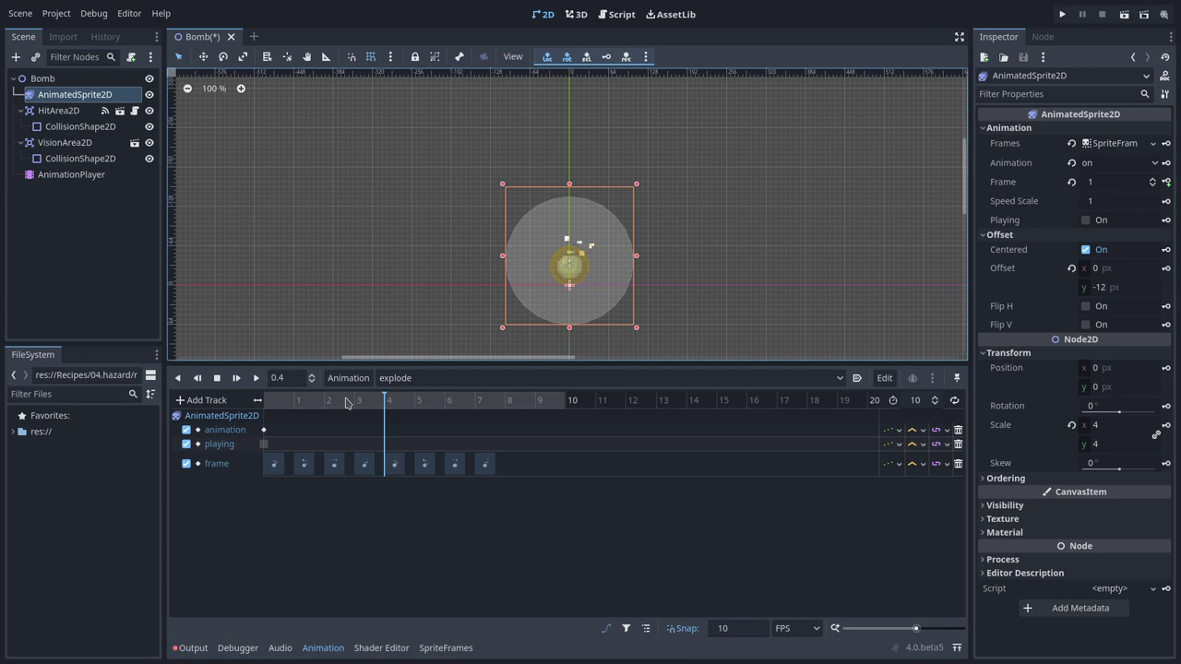
Key the VisionArea2D's Monitoring property off in the explode animation
click(89, 143)
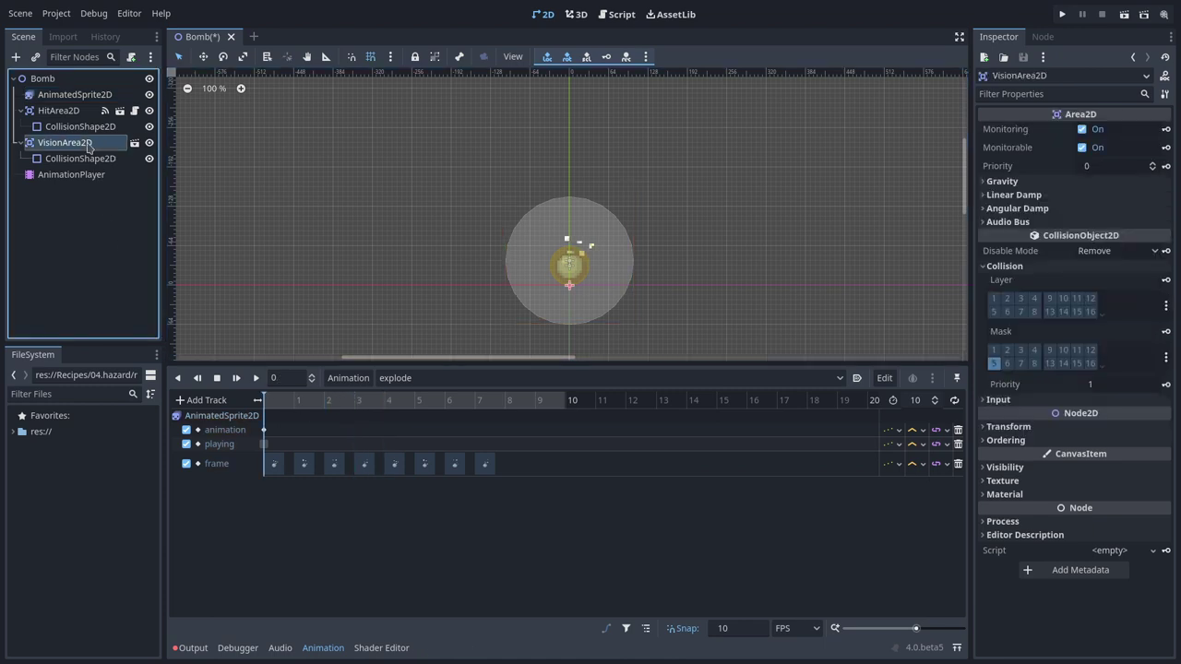
click(1164, 130)
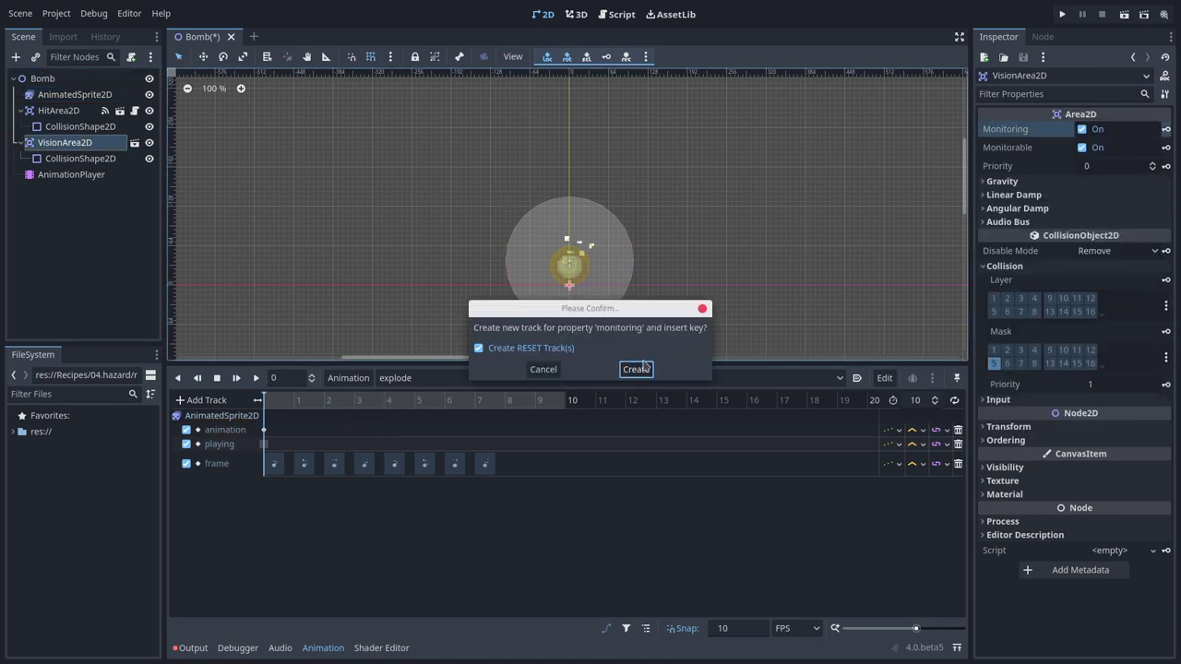
click(645, 367)
click(1083, 129)
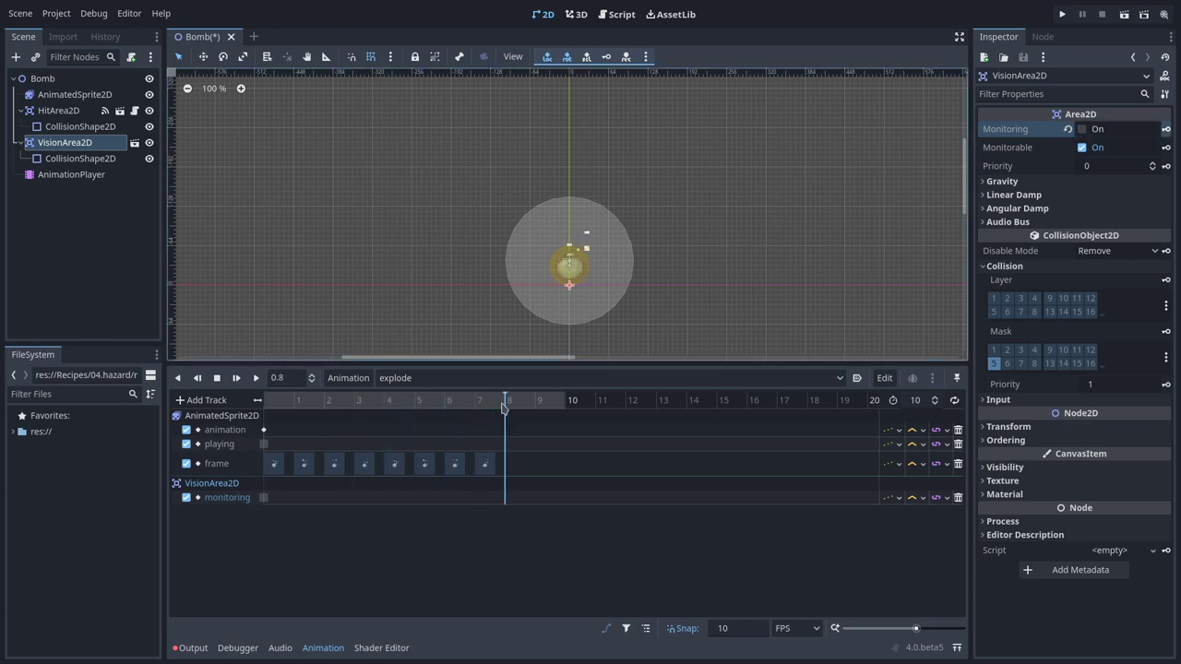
Key further sprite frames, set the animation length to 15, and switch the sprite to 'boom'
click(1165, 182)
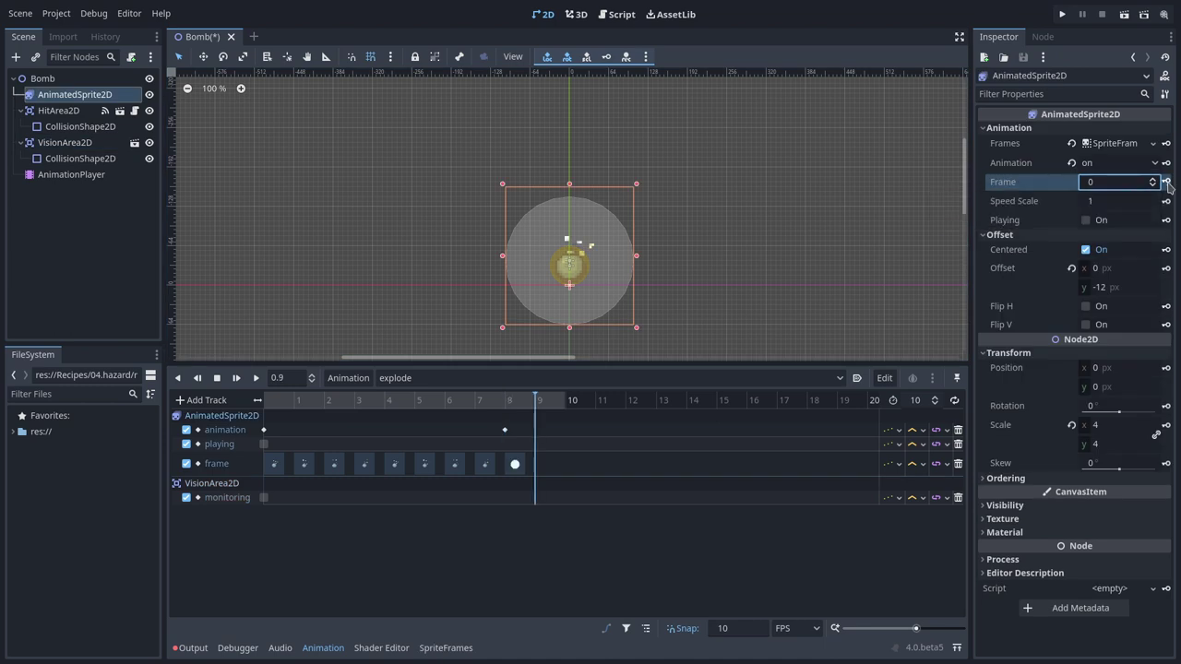
click(1164, 182)
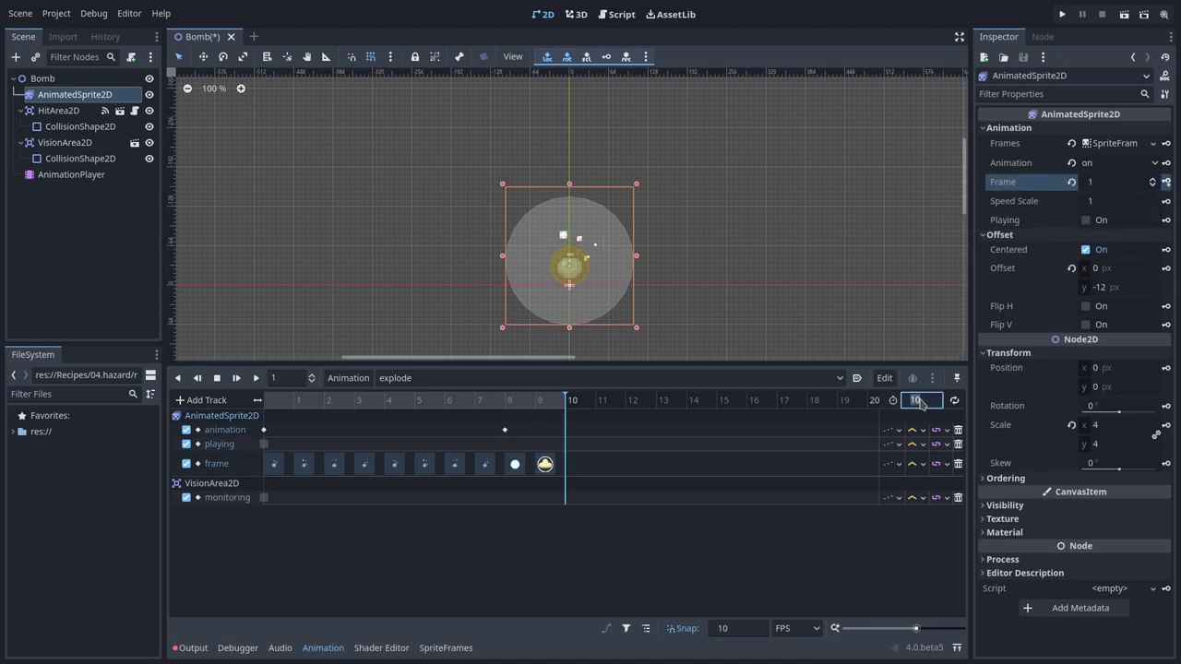
text(15)
key(Return)
click(1165, 182)
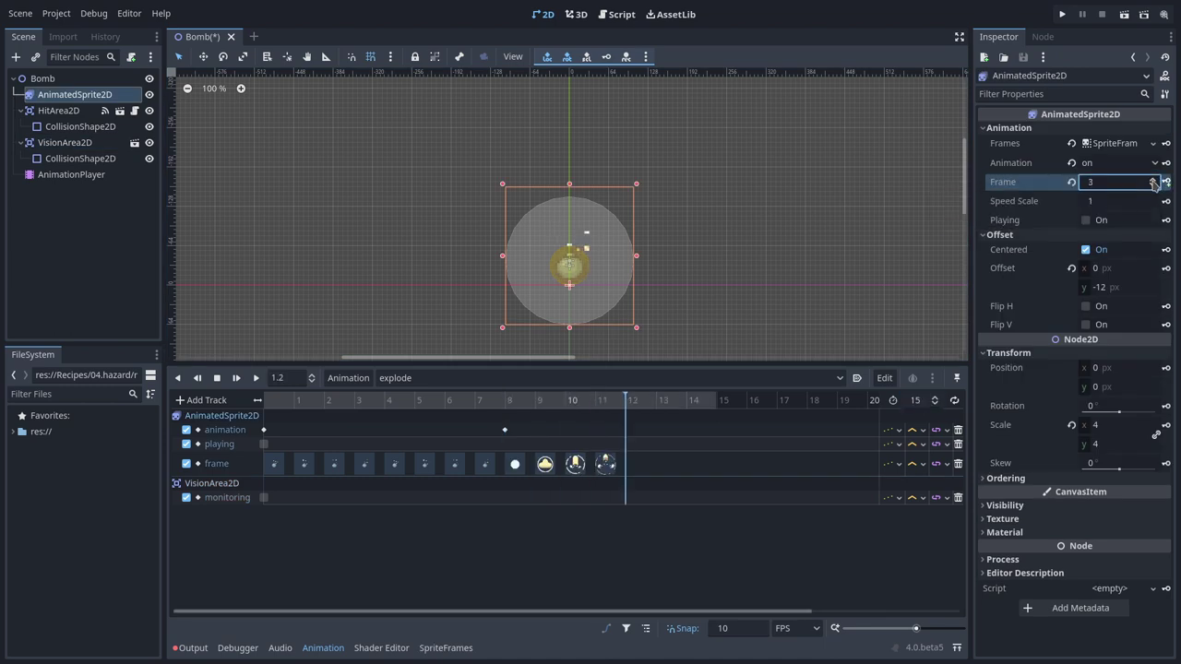
click(1152, 179)
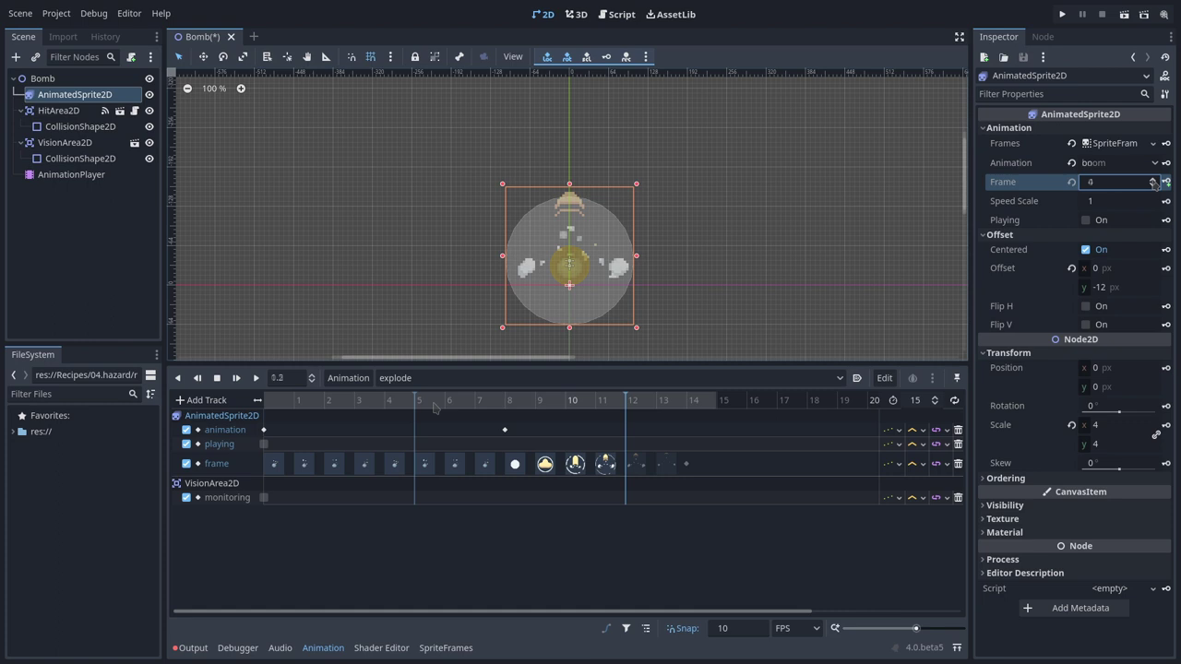
click(529, 407)
Key the hit area's collision shape Disabled off at 0.9 and on at 1.3
click(83, 129)
click(1165, 148)
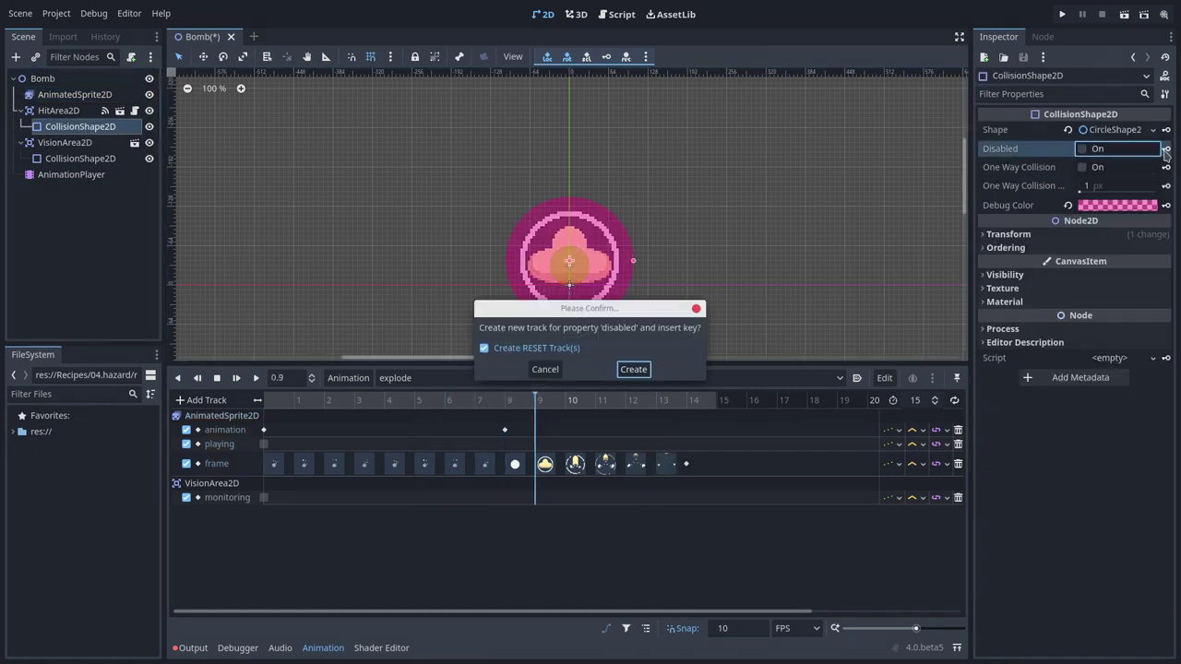
click(544, 369)
click(1165, 148)
click(633, 369)
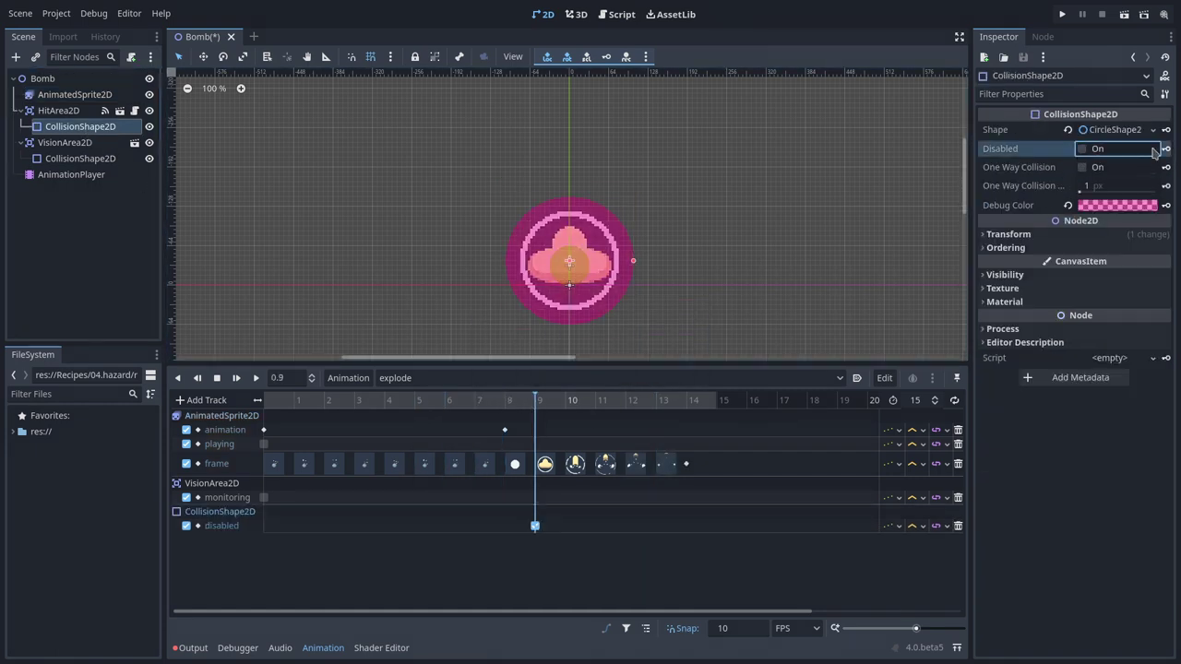
drag(531, 412, 656, 406)
click(1082, 148)
click(1165, 148)
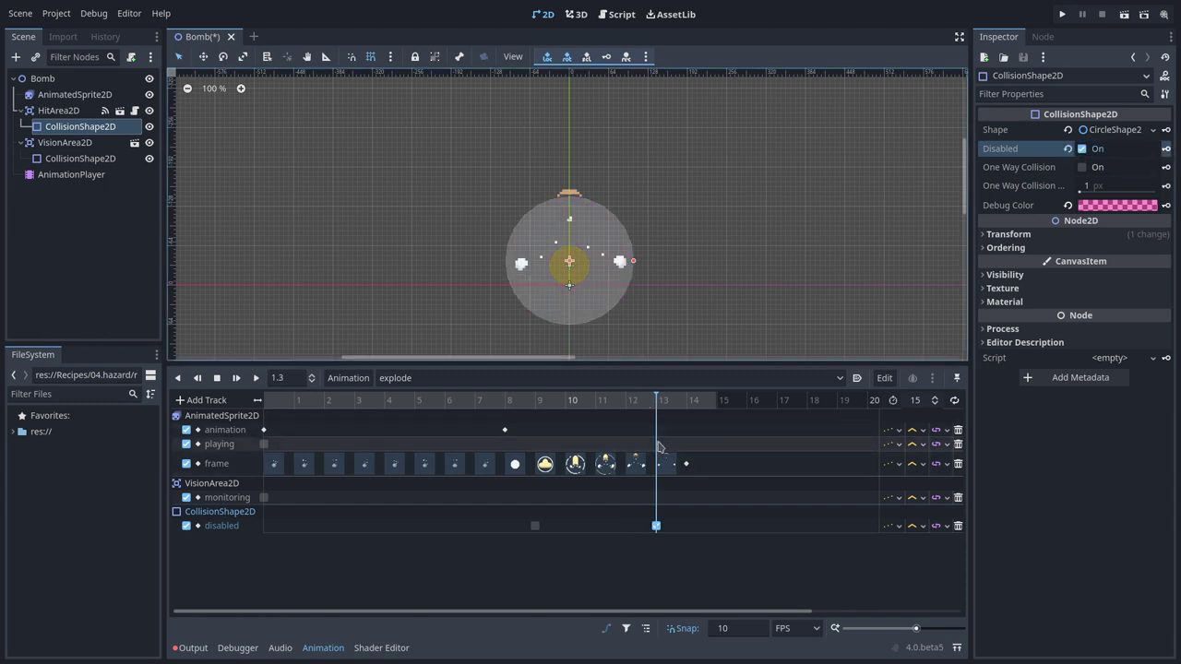
Add a Call Method track on Bomb with a queue_free key at 1.4
click(691, 402)
click(201, 399)
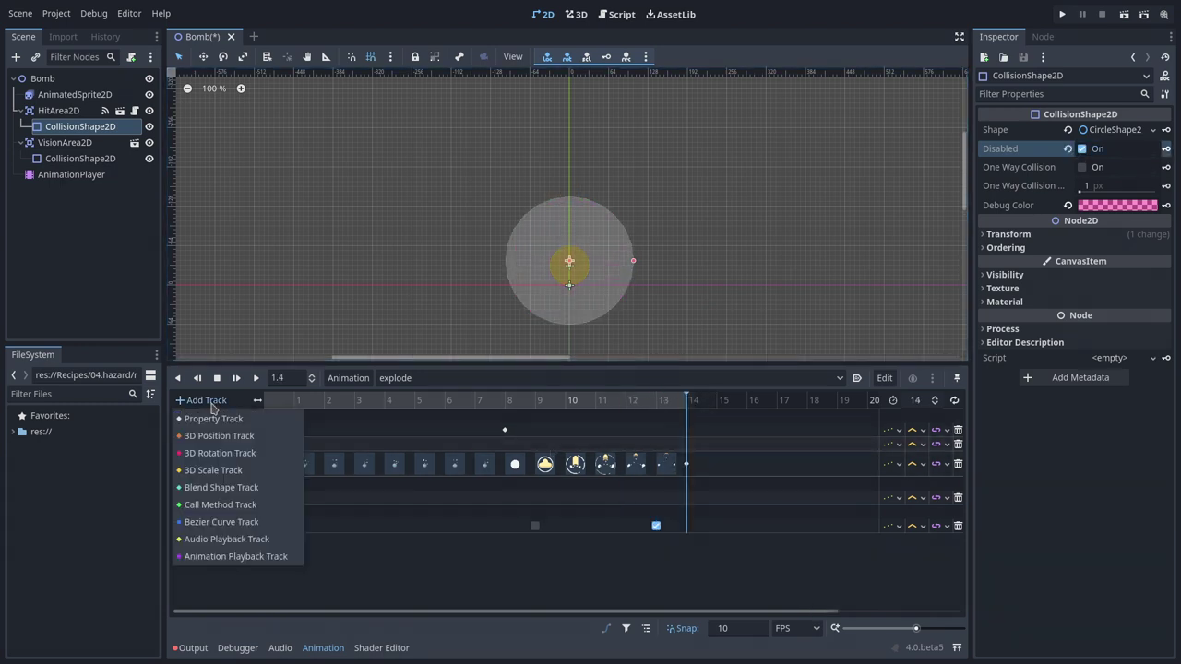
click(226, 506)
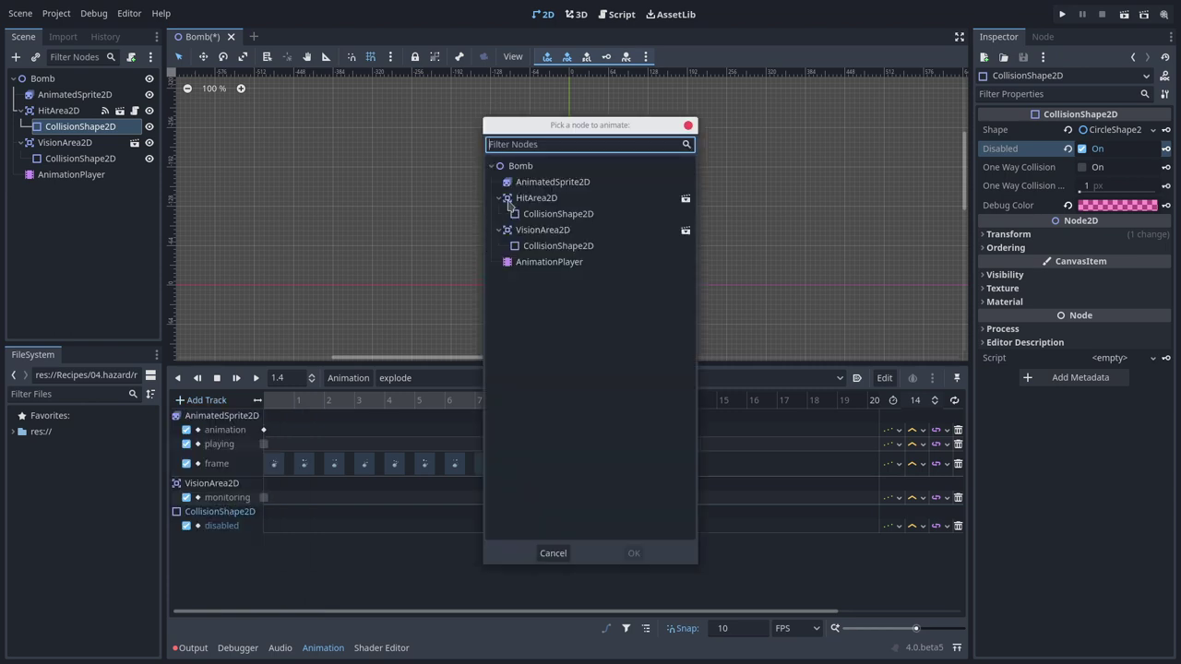
double_click(524, 166)
right_click(690, 559)
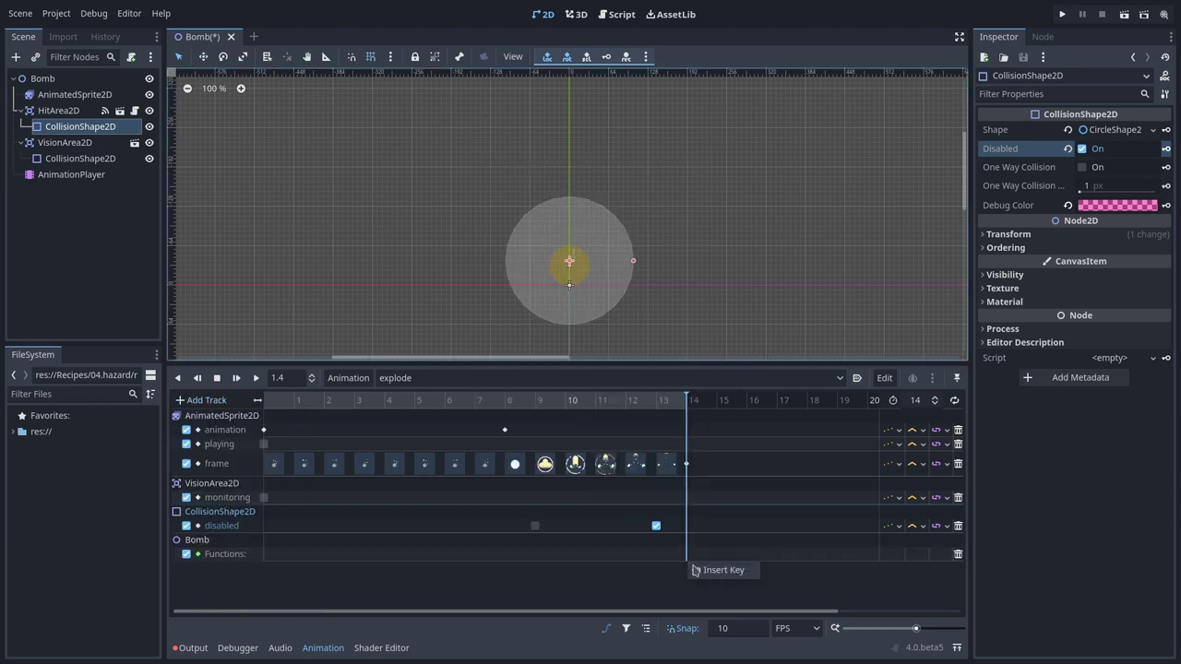
click(719, 570)
text(queue)
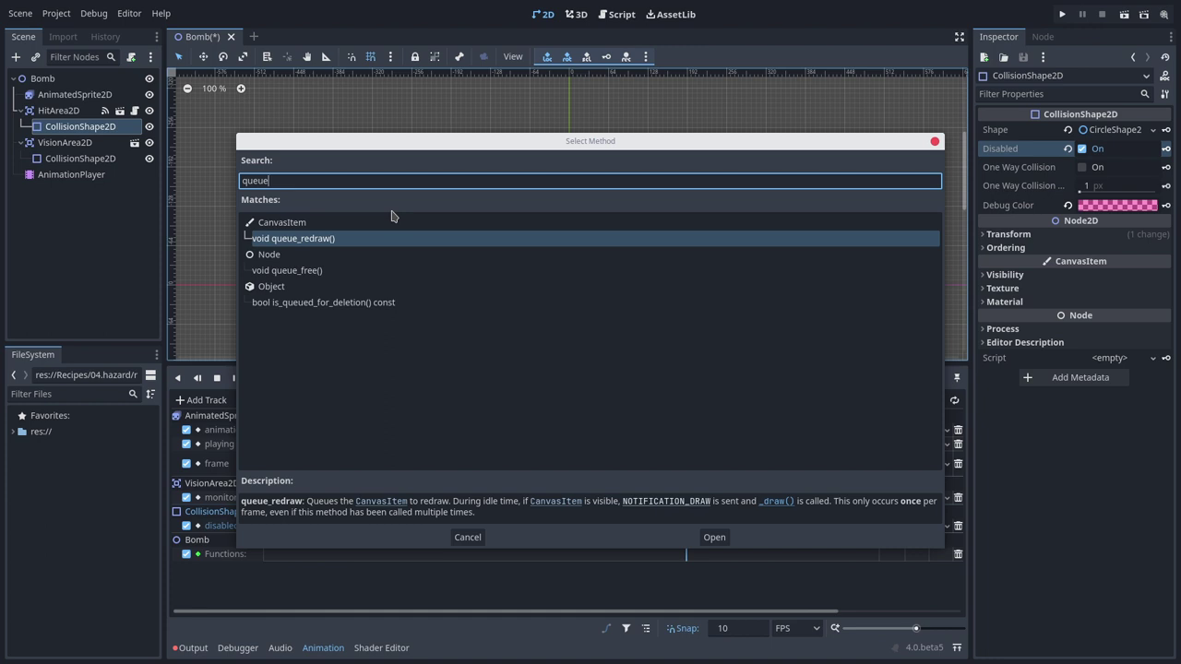
double_click(297, 275)
Check the queue_free key, preview the explode animation, and select the Bomb root
click(688, 555)
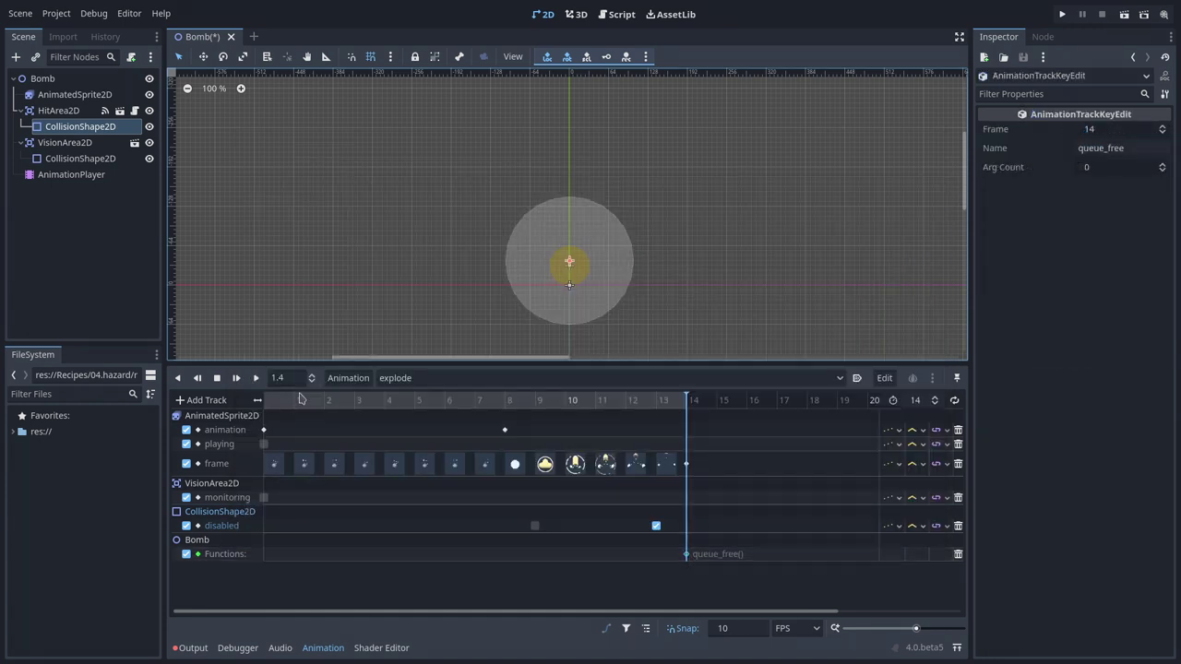
click(236, 379)
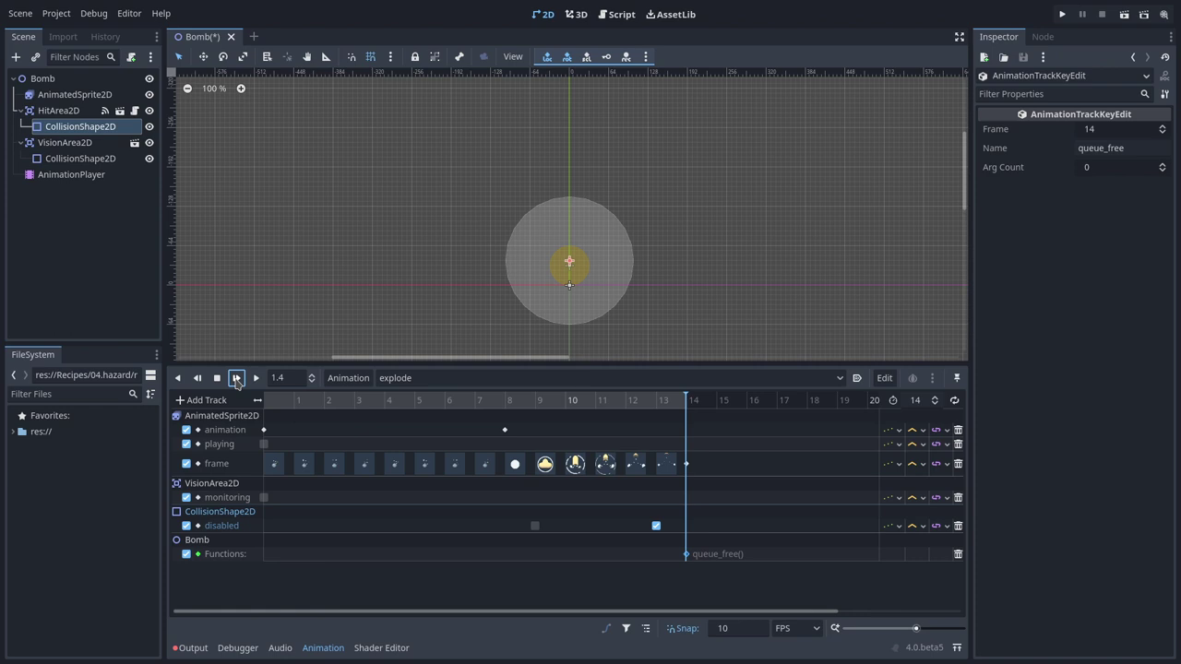
click(42, 78)
Attach a new Bomb.gd script to the Bomb node and select its template code
click(132, 57)
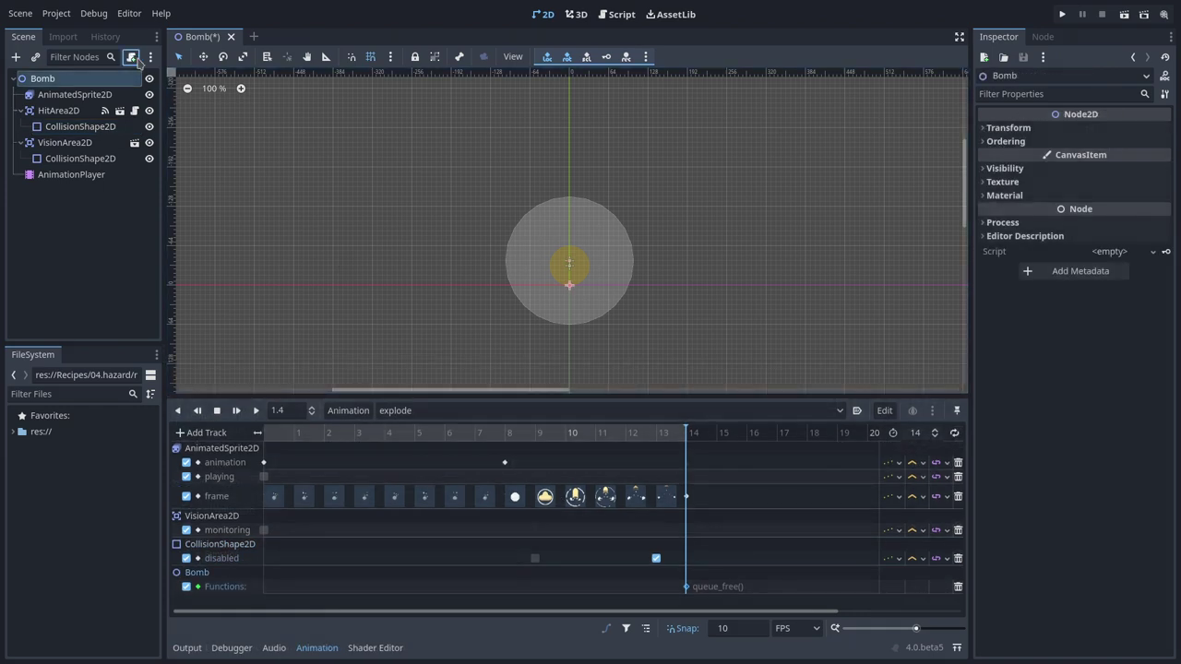
click(642, 453)
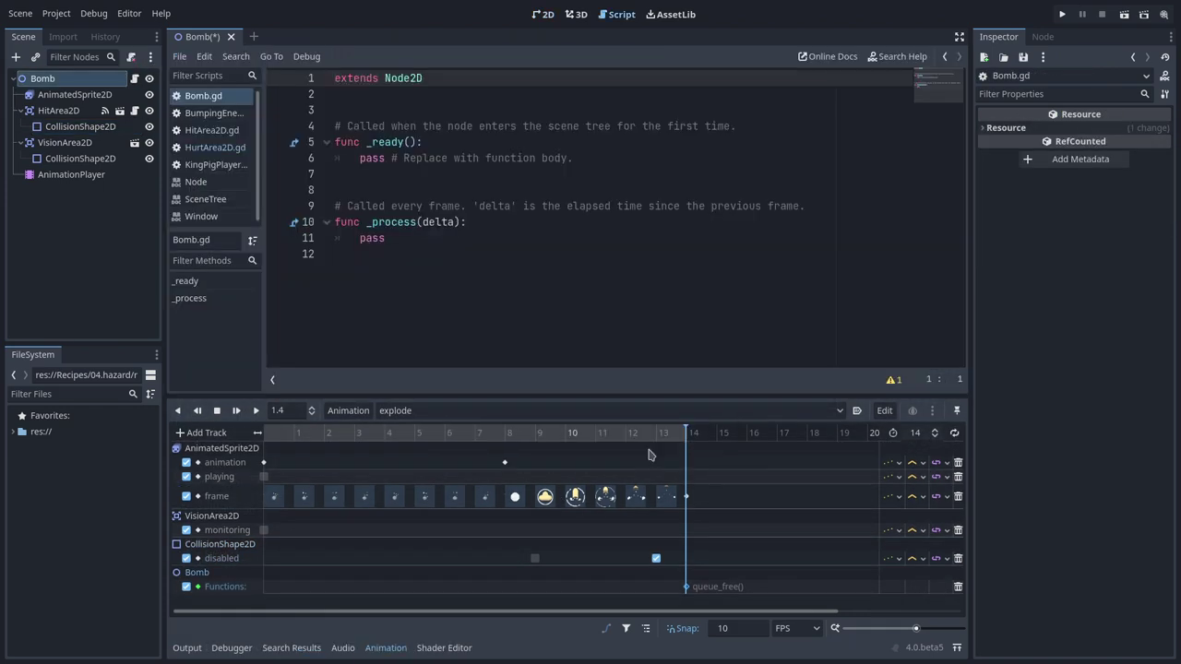
drag(483, 300, 332, 132)
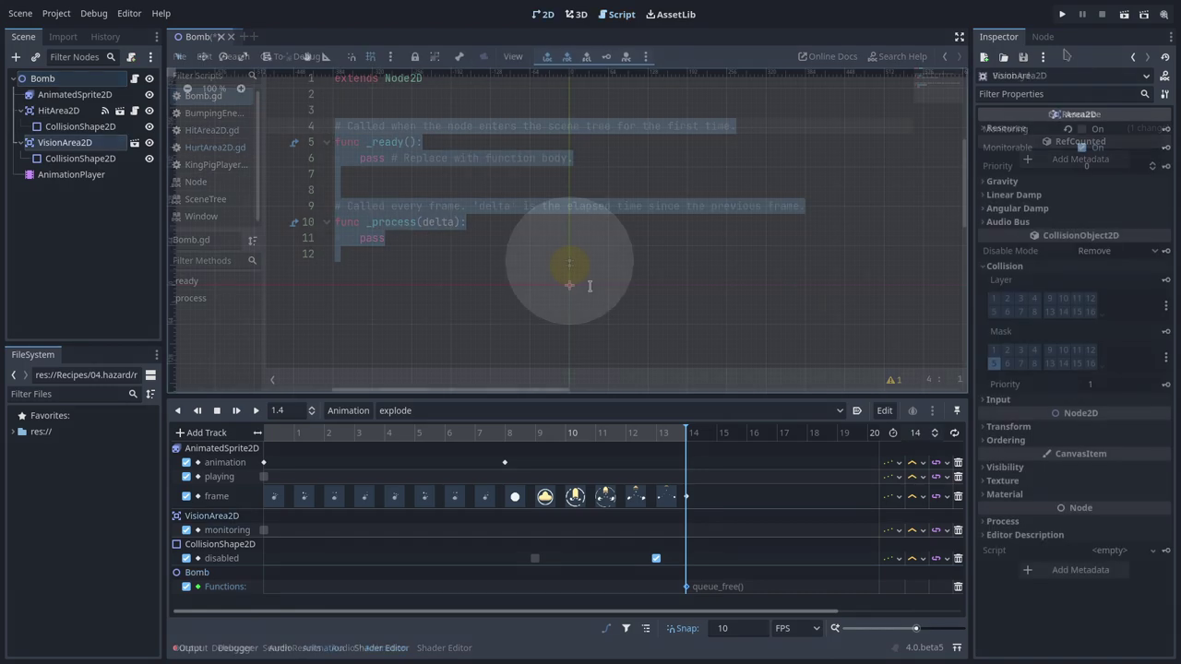
Connect VisionArea2D's area_entered signal to Bomb.gd and call explode() in the handler
click(1042, 36)
double_click(1060, 112)
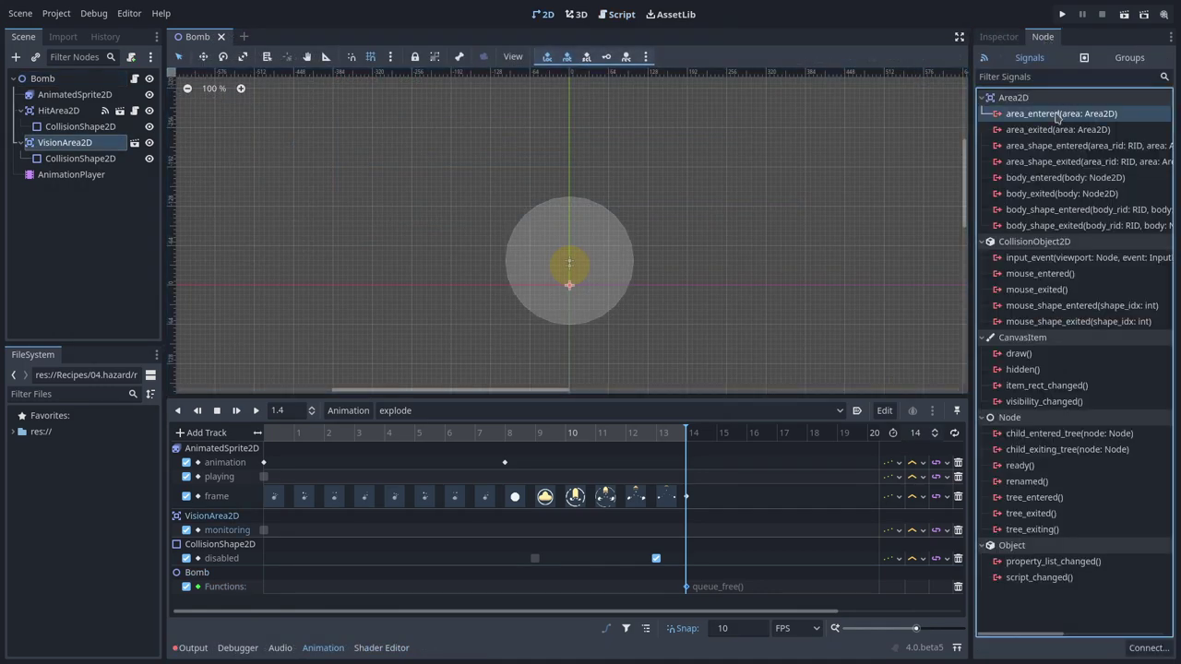
click(656, 492)
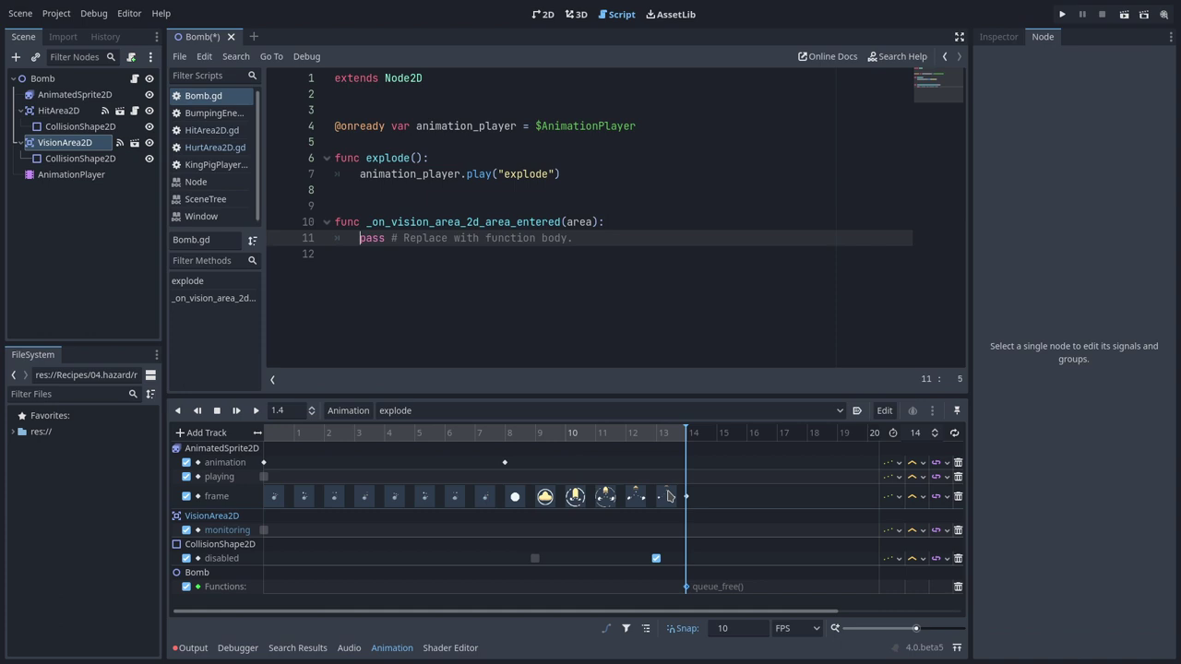
drag(542, 228, 368, 240)
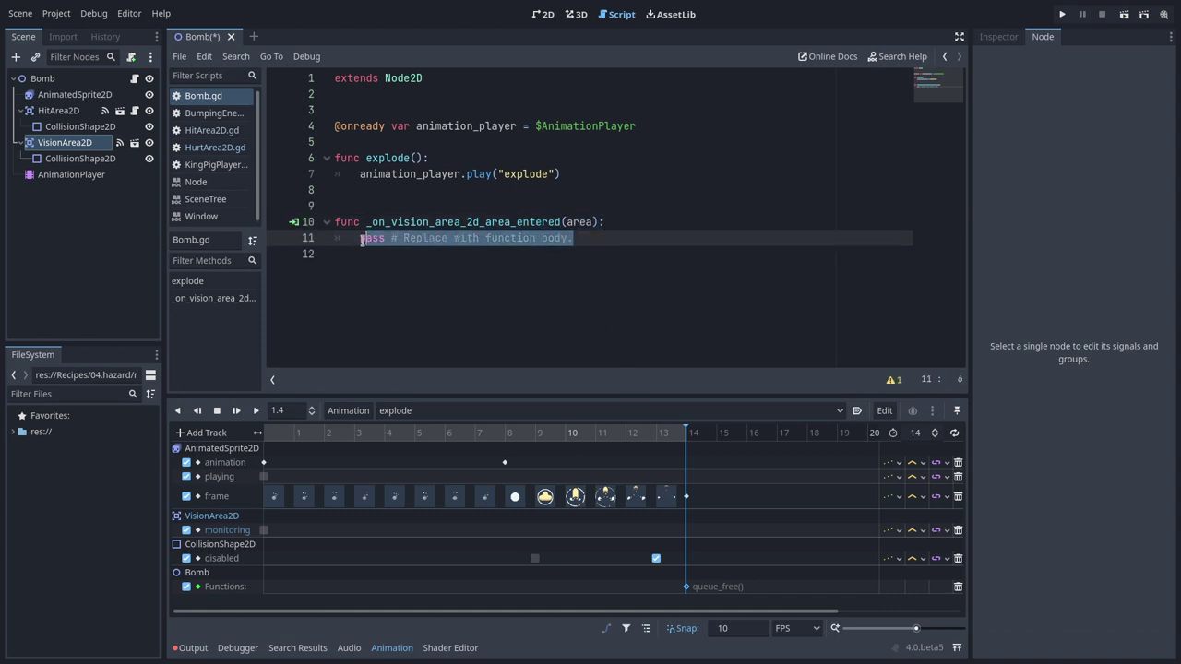
key(BackSpace)
text(explode()
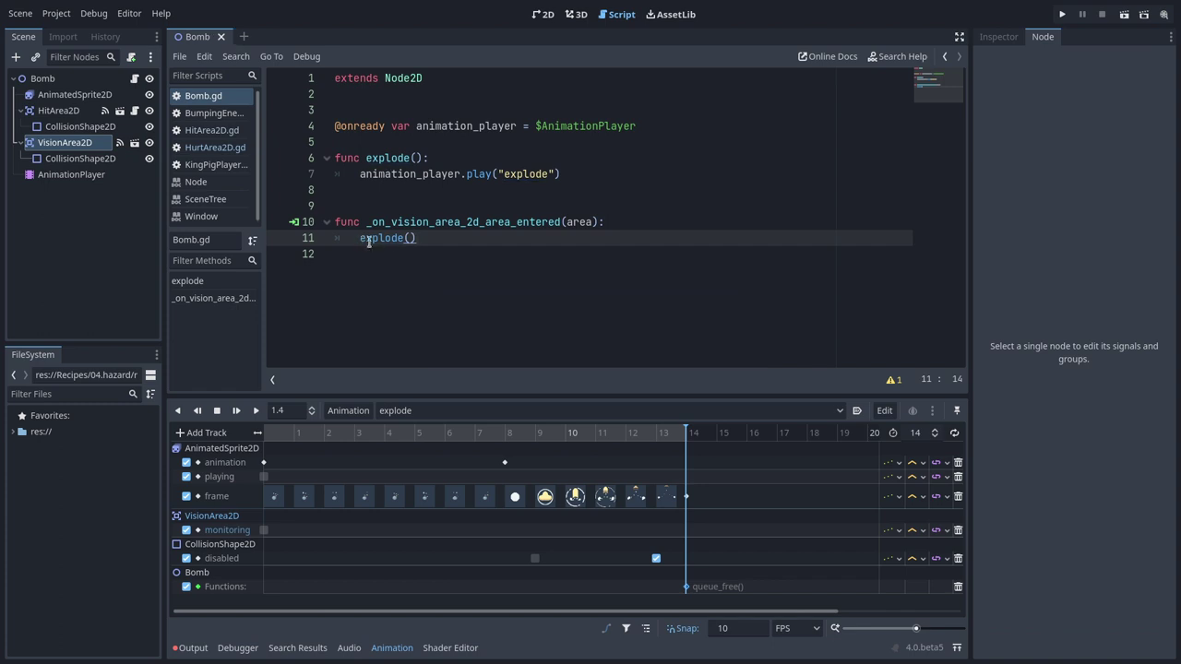
click(448, 265)
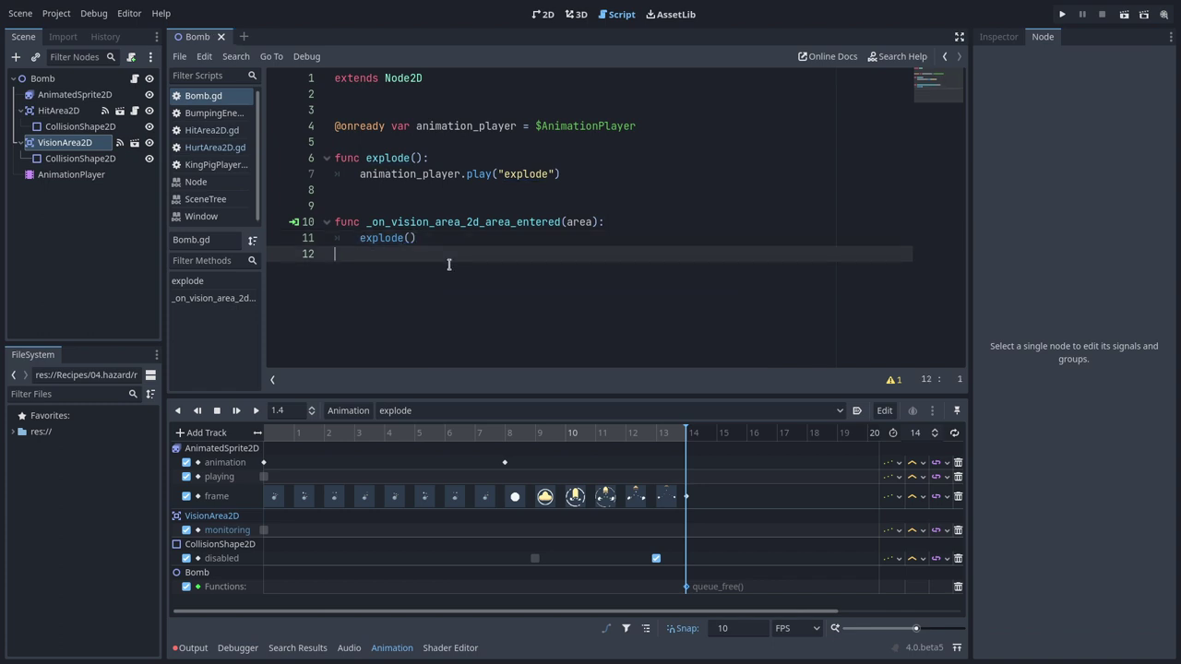
Collapse the bottom Animation panel to give the script editor more room
click(400, 650)
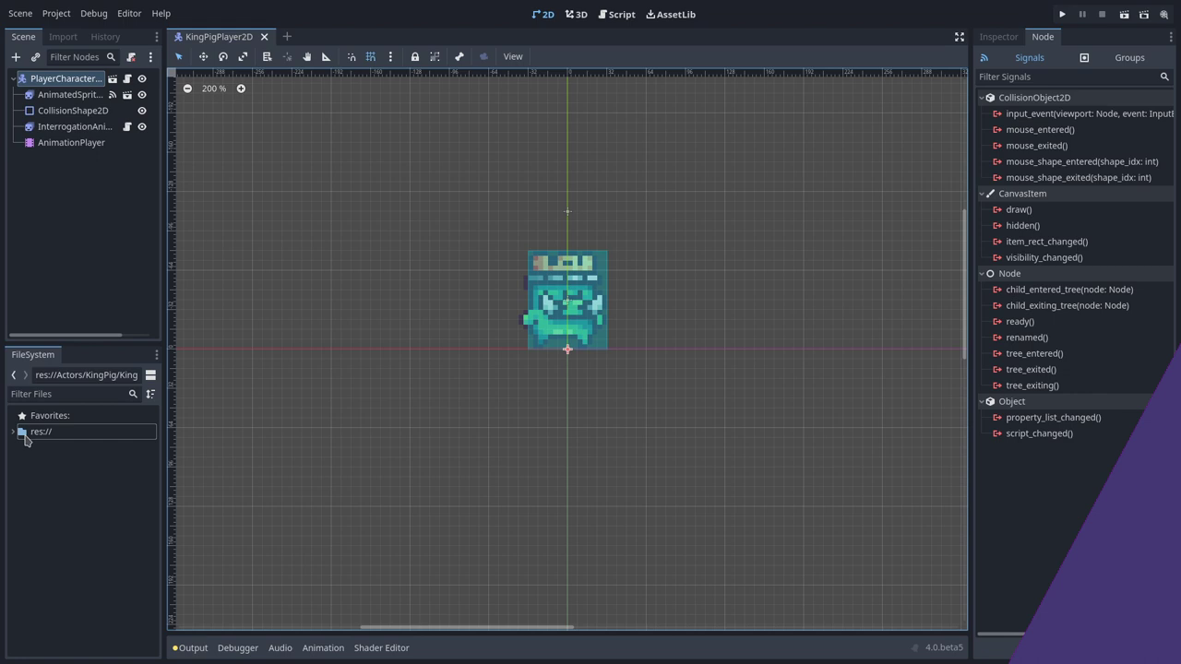
Add the HurtArea2D and VisibleArea2D scenes from the 04.hazard folder under the player
click(20, 575)
click(65, 638)
click(27, 590)
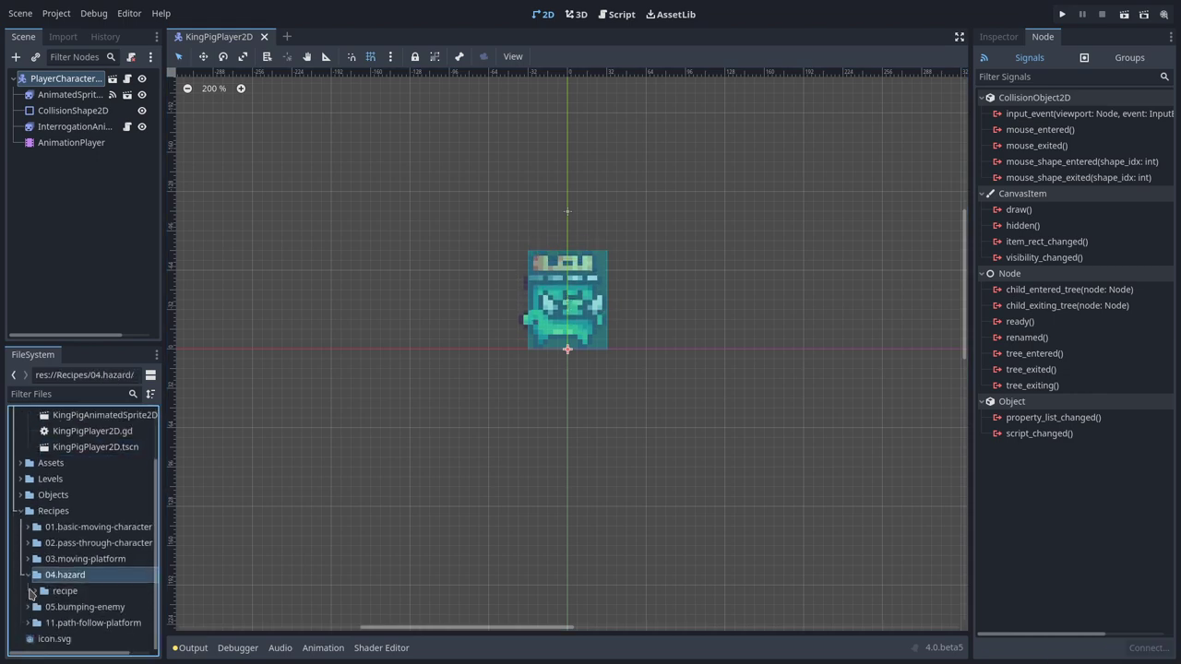
click(35, 588)
drag(82, 569, 69, 81)
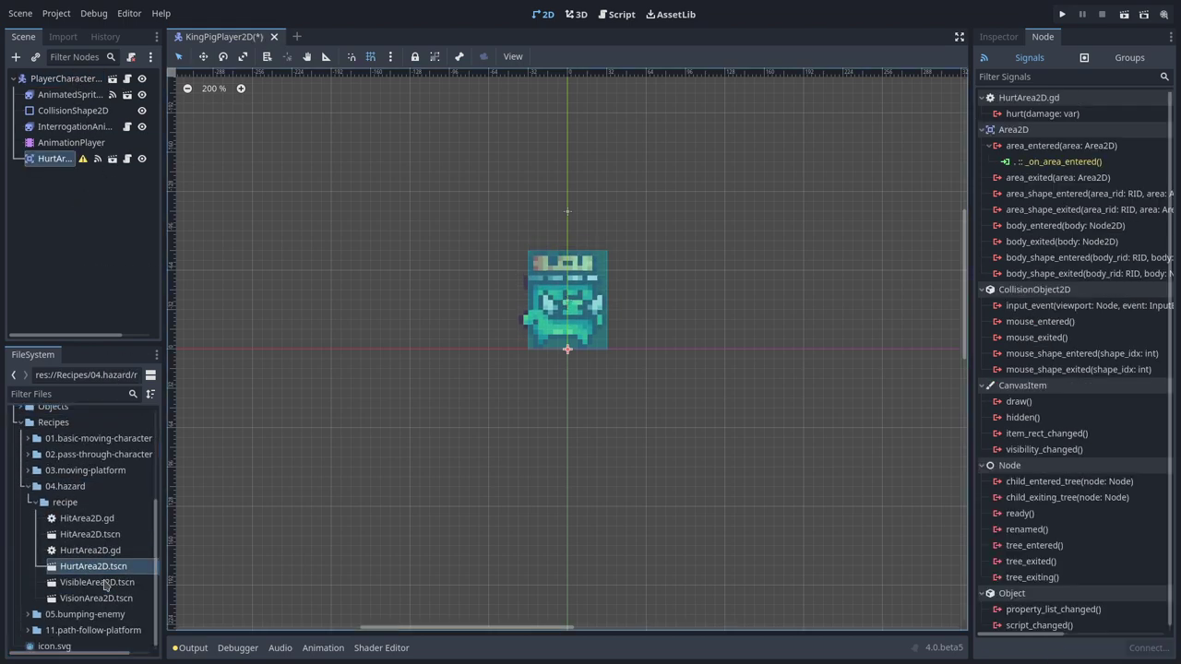
drag(92, 580, 63, 83)
Give the VisibleArea2D collision shape a rectangle shape
click(56, 159)
click(73, 110)
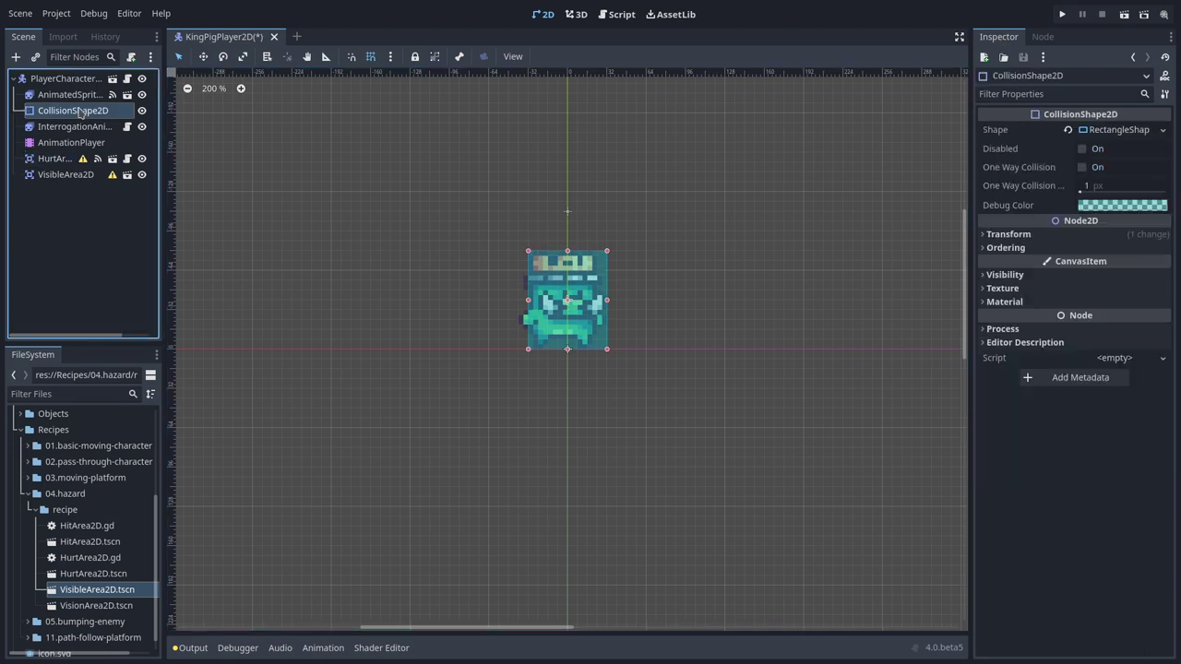
click(55, 159)
click(80, 206)
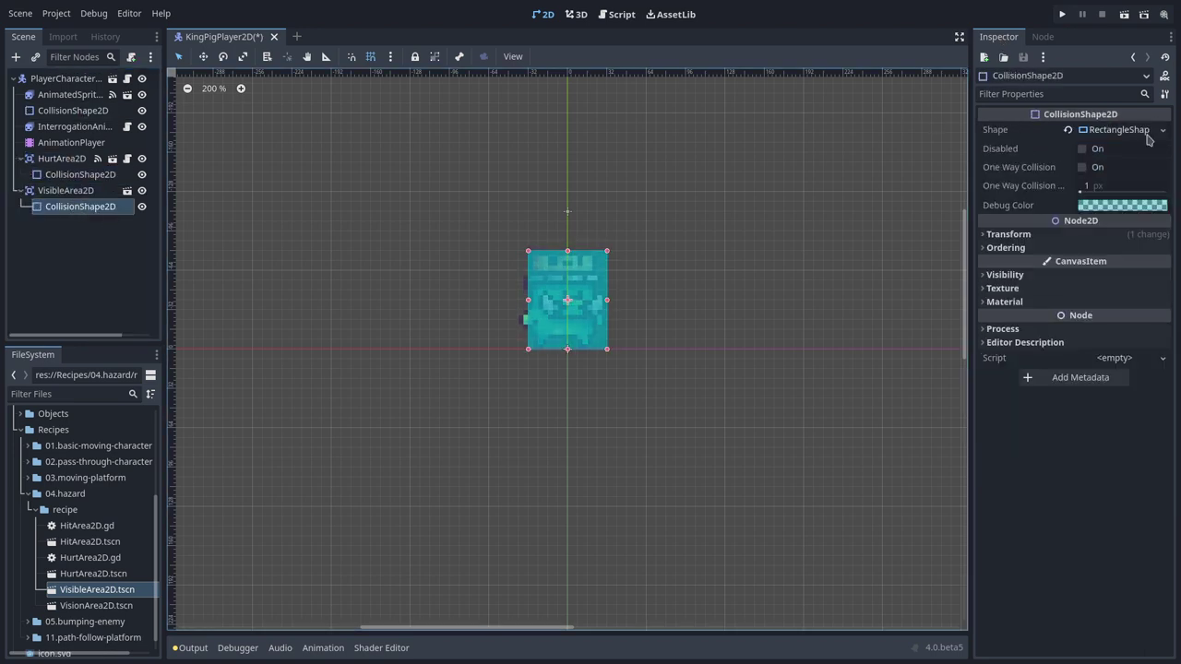
click(1120, 129)
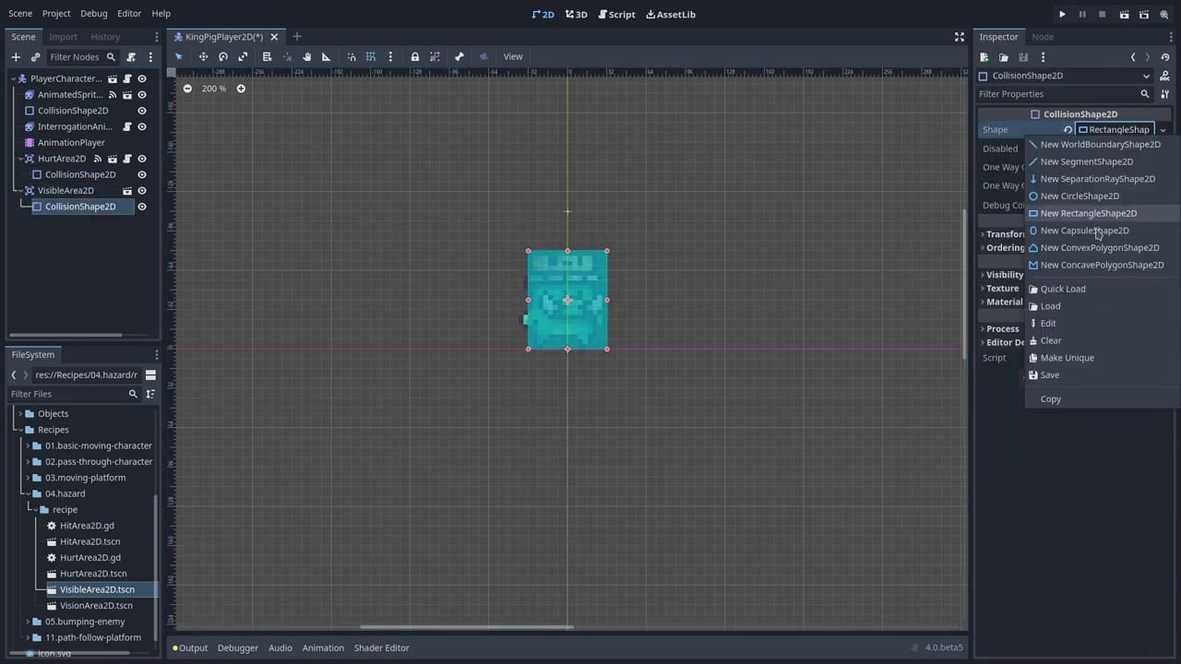
click(1084, 208)
Set the hurt area's collision shape debug colour to green 33cc33
click(115, 176)
click(1121, 129)
click(1060, 336)
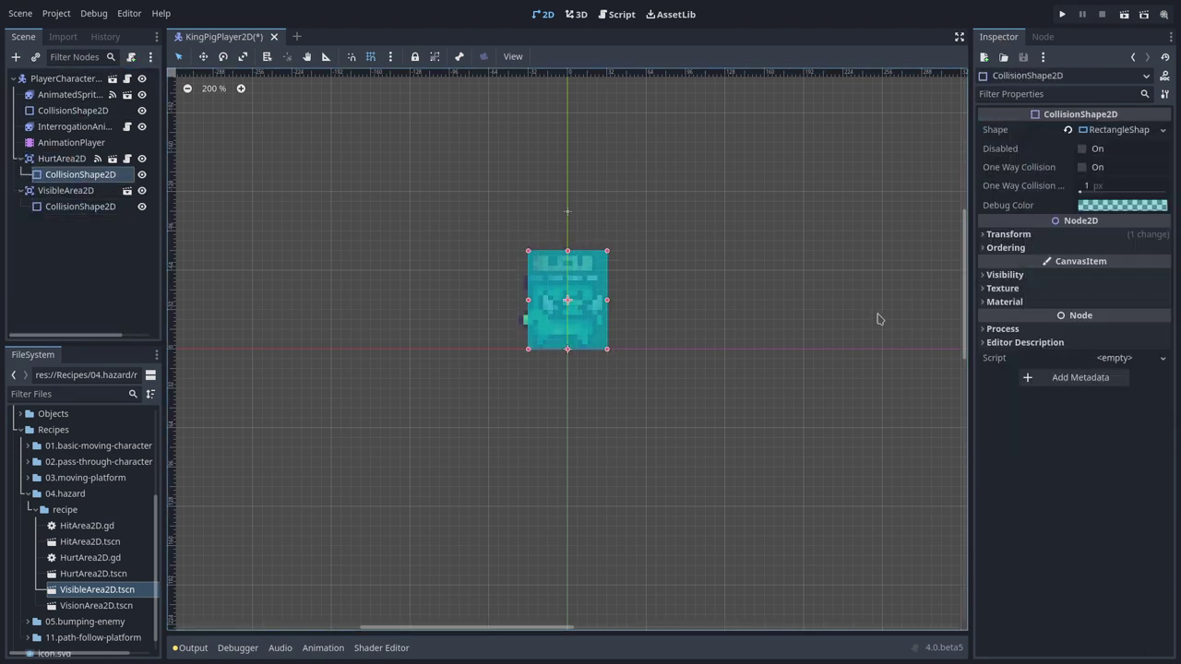
click(1116, 204)
text(33cc33)
key(Return)
Set HurtArea2D's Team to Player and connect its hurt signal to a new method
click(99, 212)
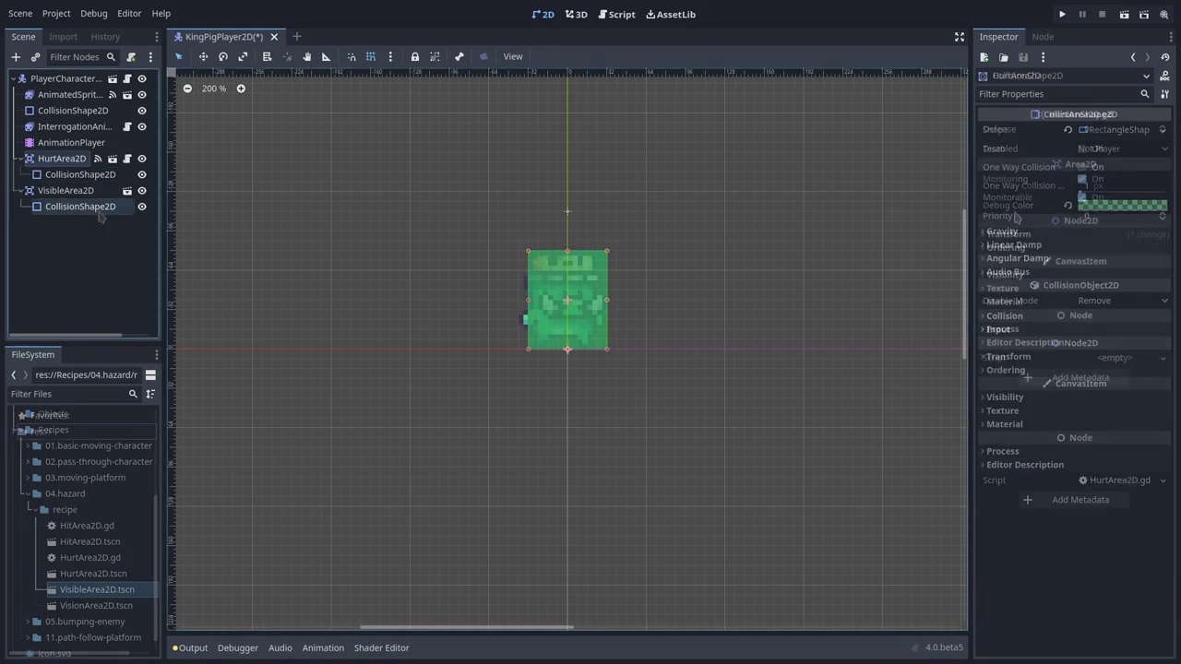
click(61, 159)
click(1099, 148)
click(1098, 155)
click(1042, 37)
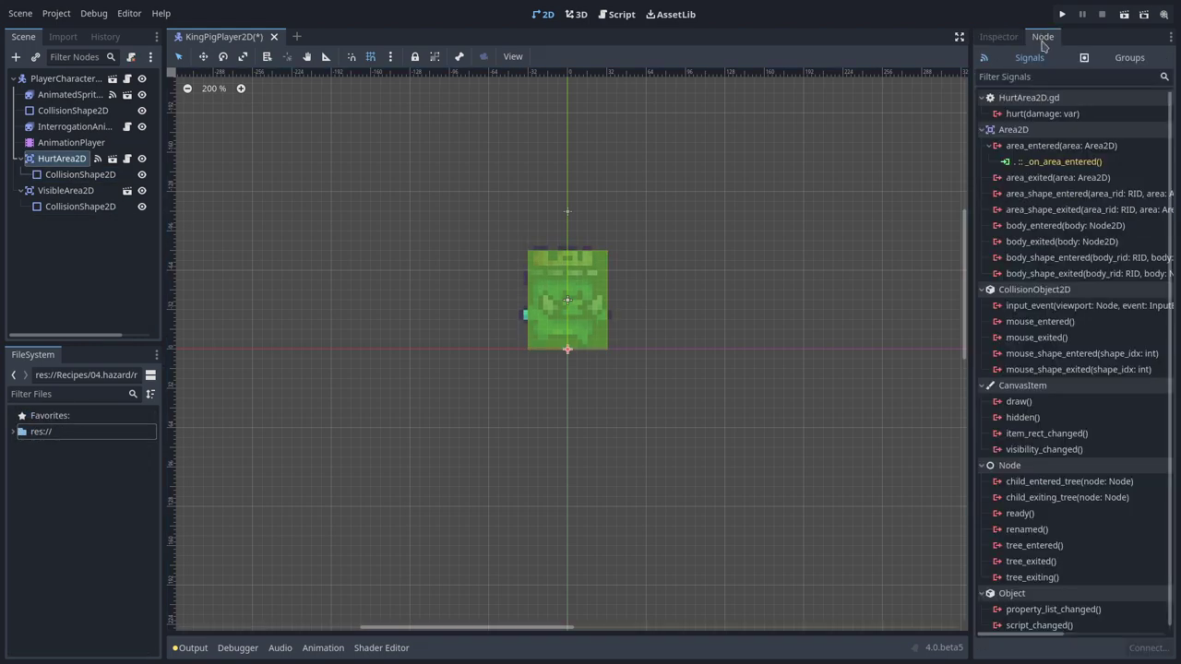
double_click(1042, 113)
Make the hurt handler subtract damage, play dead or hit, and disable physics and input
click(657, 491)
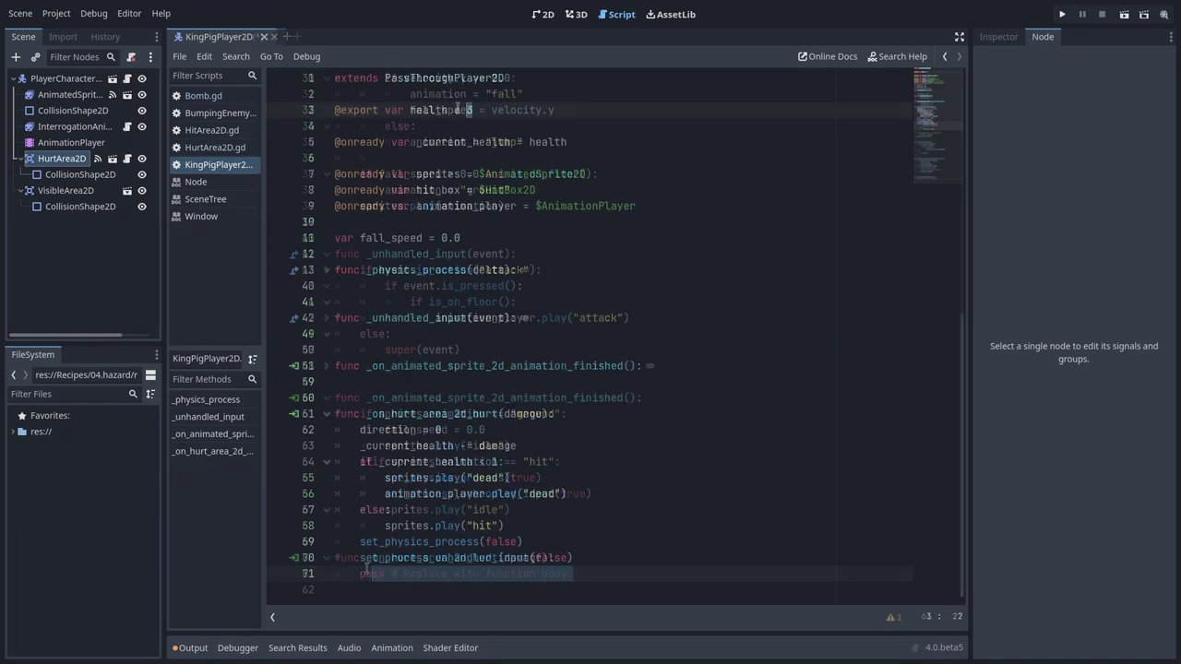
drag(472, 110, 338, 110)
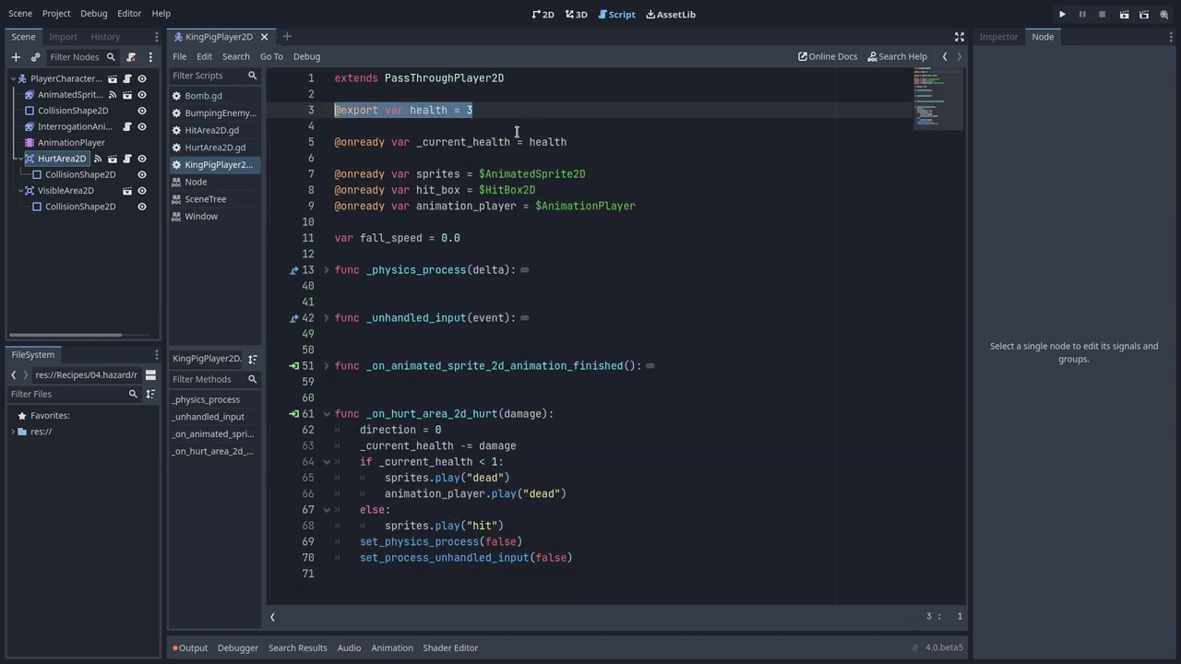
drag(570, 142, 334, 142)
click(339, 142)
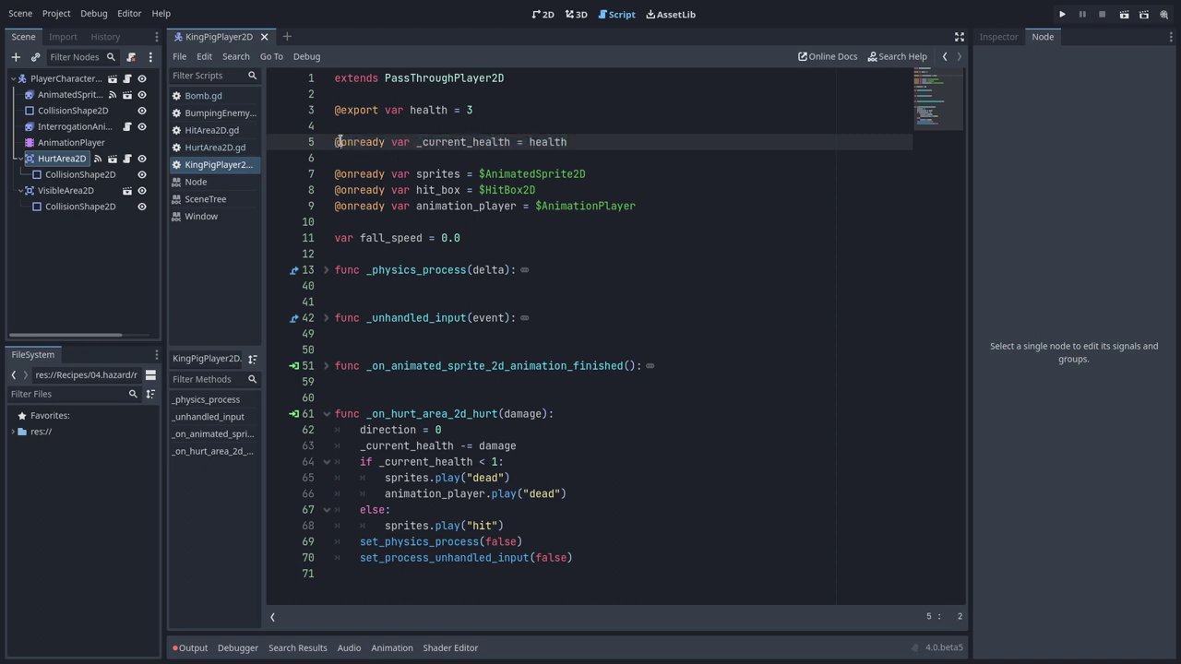
click(525, 445)
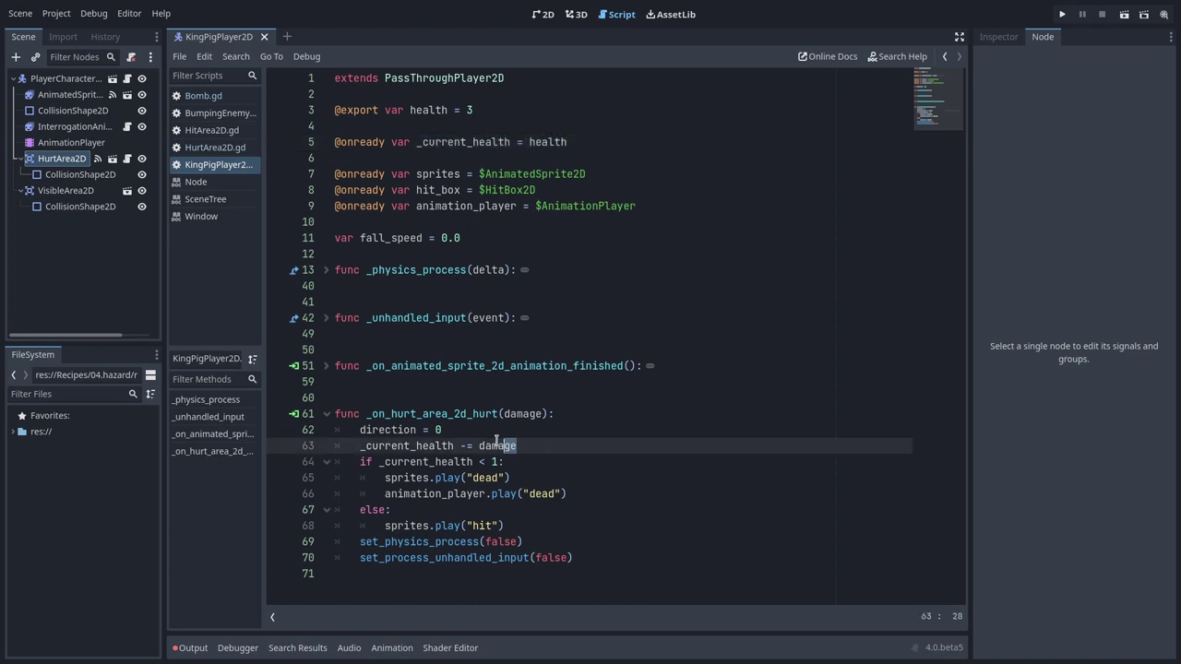
drag(376, 442, 360, 446)
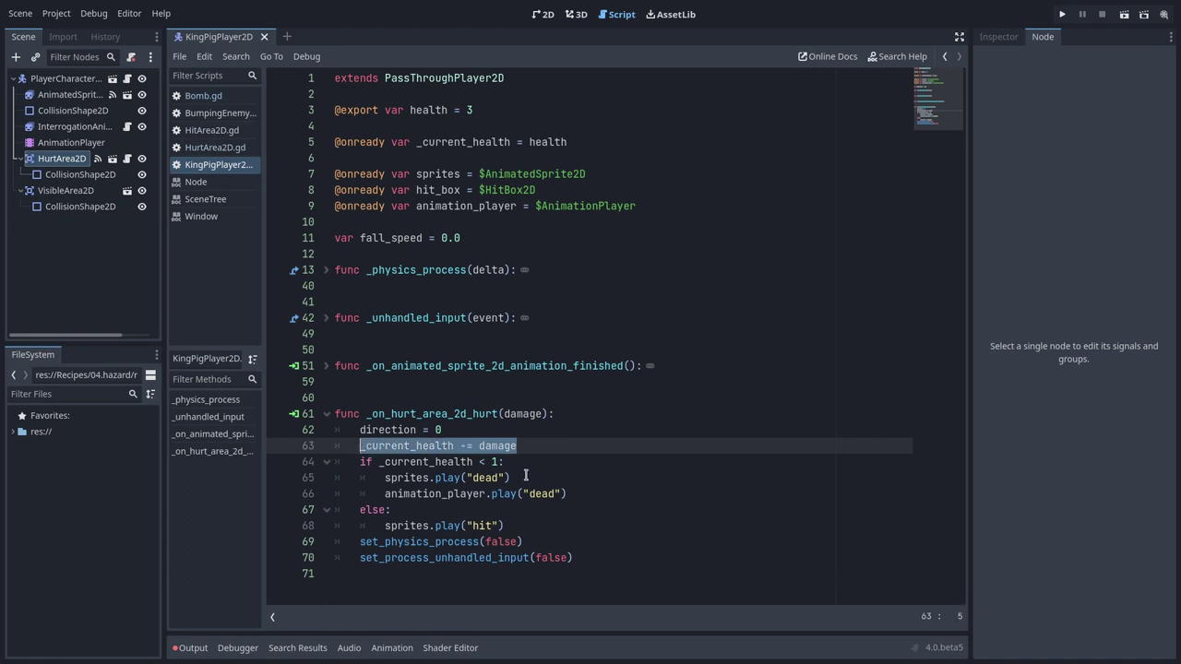
drag(572, 494, 369, 462)
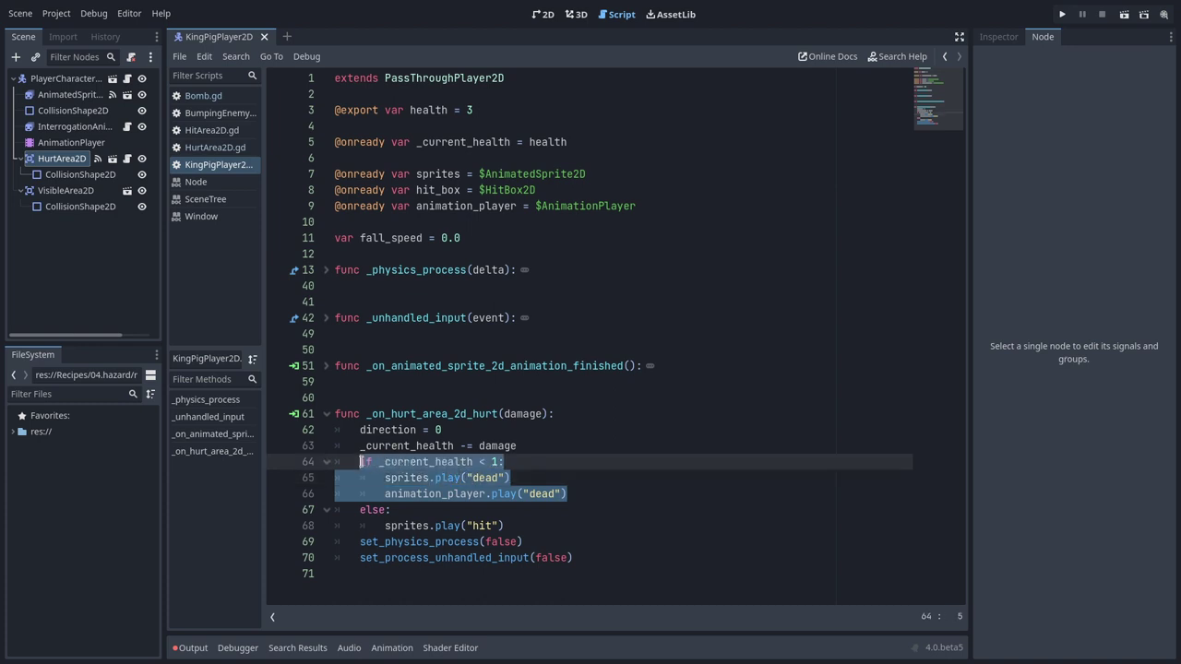
click(514, 524)
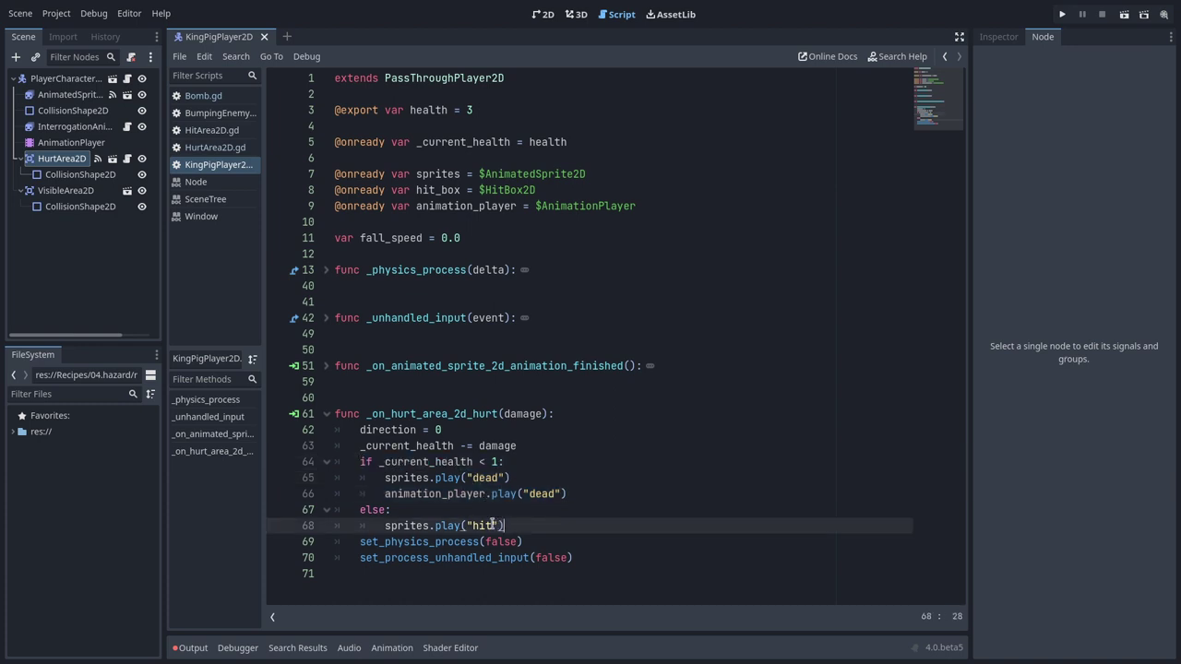
drag(436, 525, 383, 513)
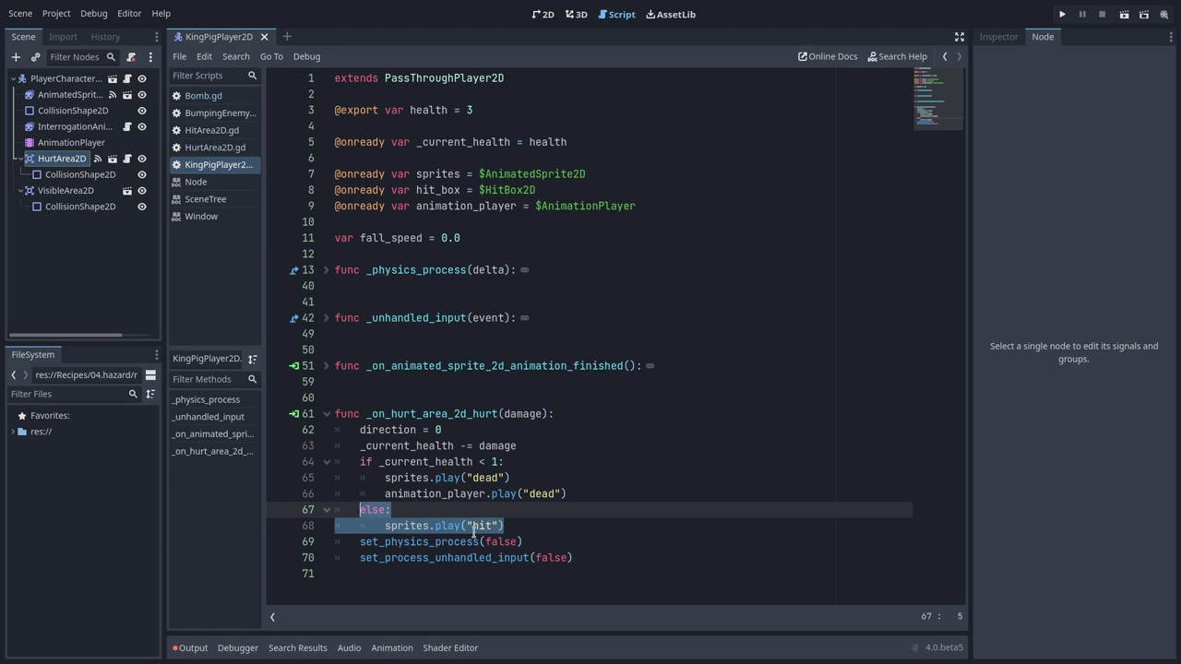
drag(581, 558, 455, 545)
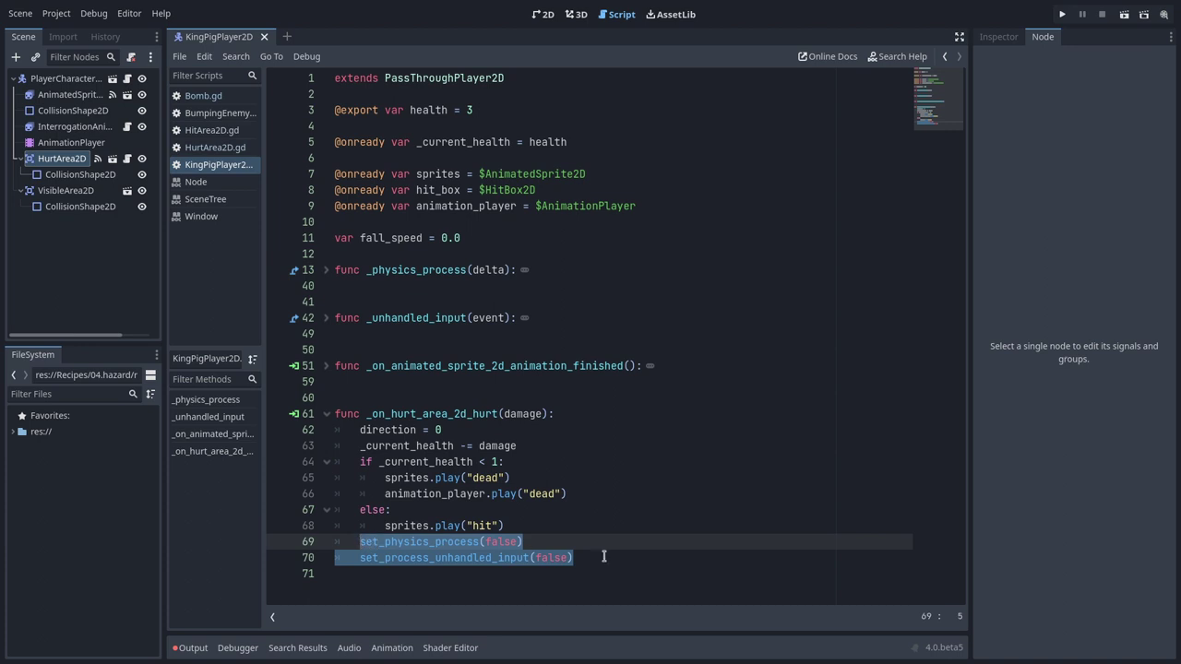
key(BackSpace)
When the hit animation finishes, re-enable physics and input and return to idle
click(328, 415)
click(325, 366)
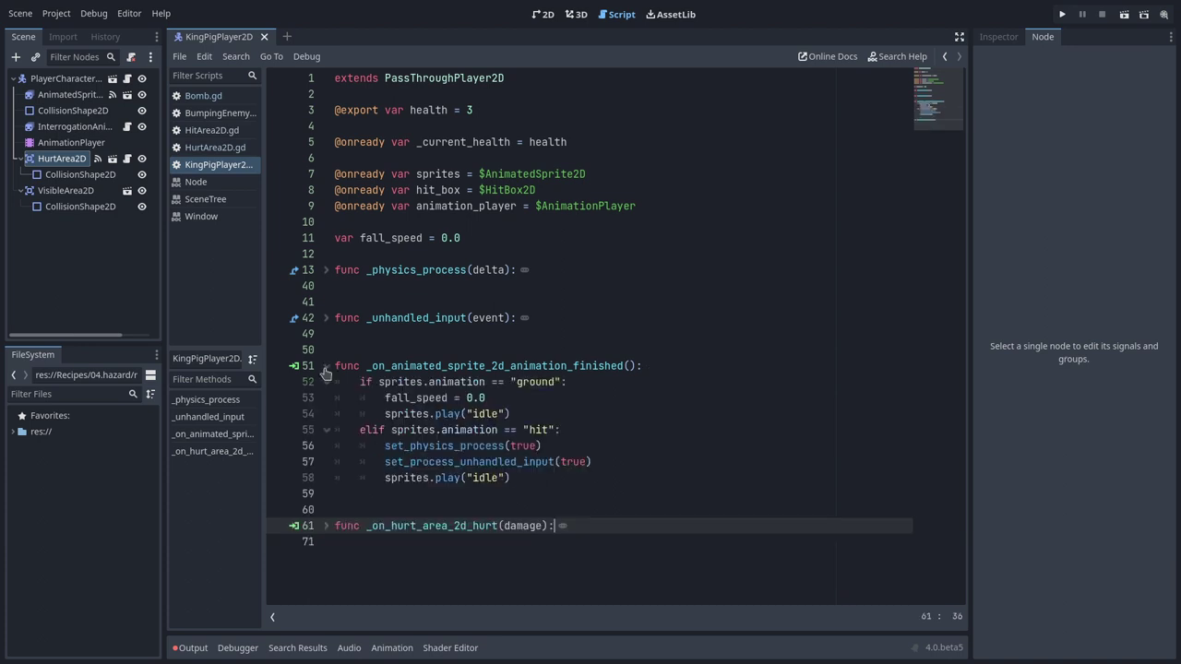
drag(359, 429, 554, 433)
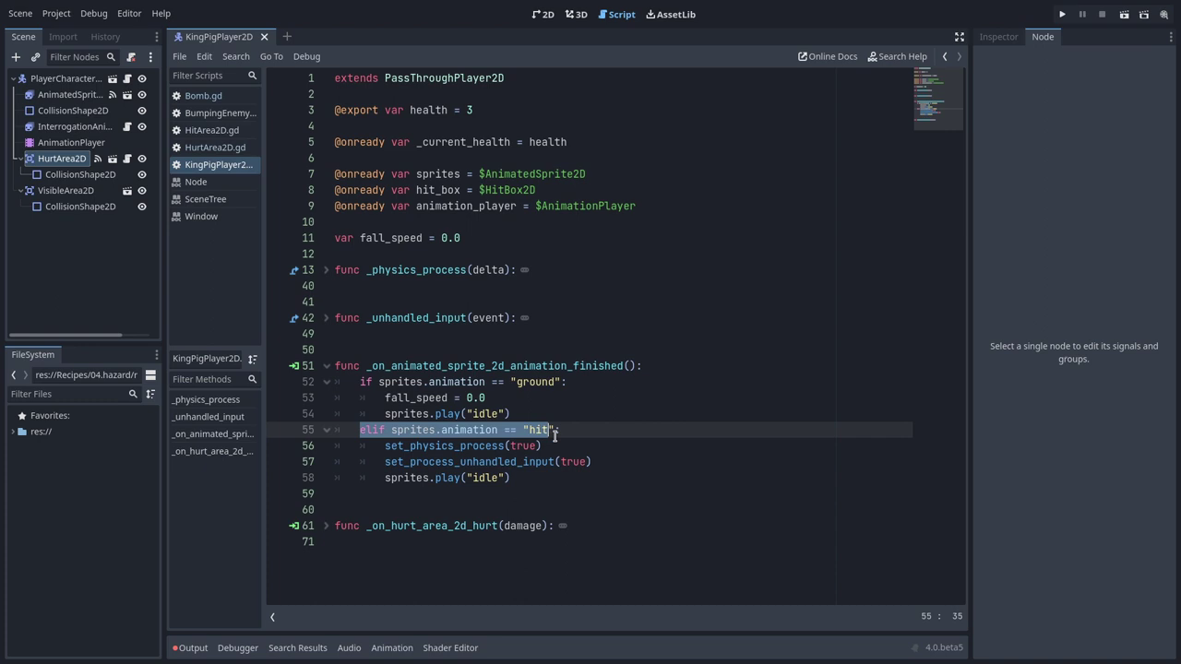
drag(385, 446, 410, 446)
drag(528, 445, 546, 445)
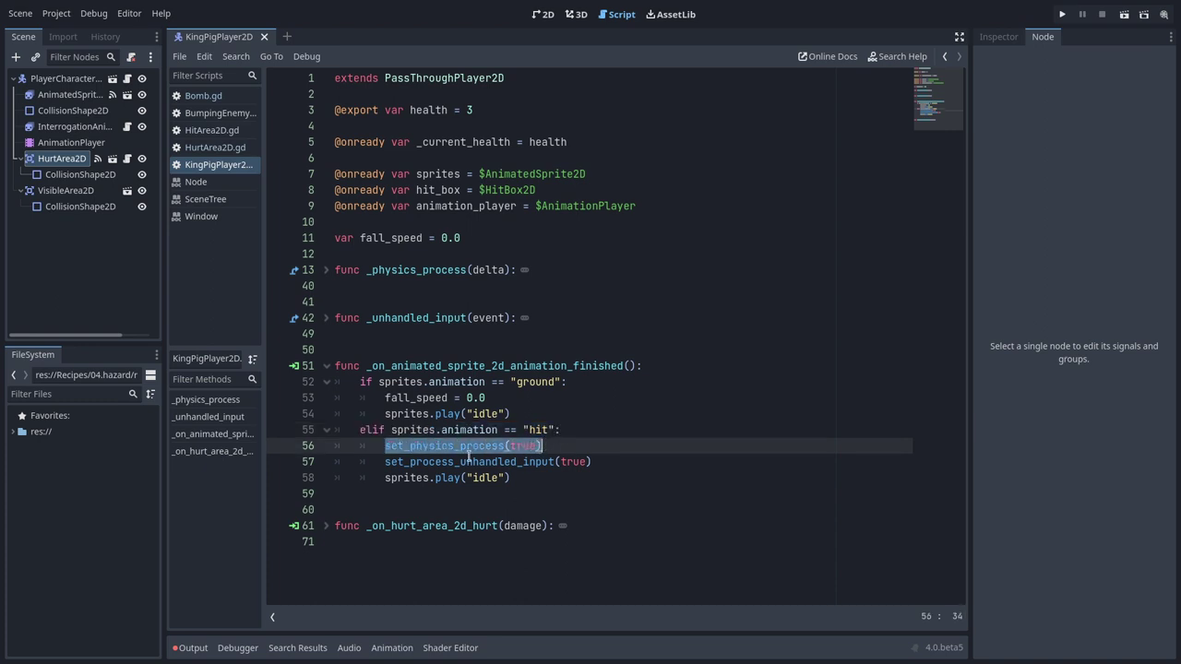
drag(382, 461, 588, 461)
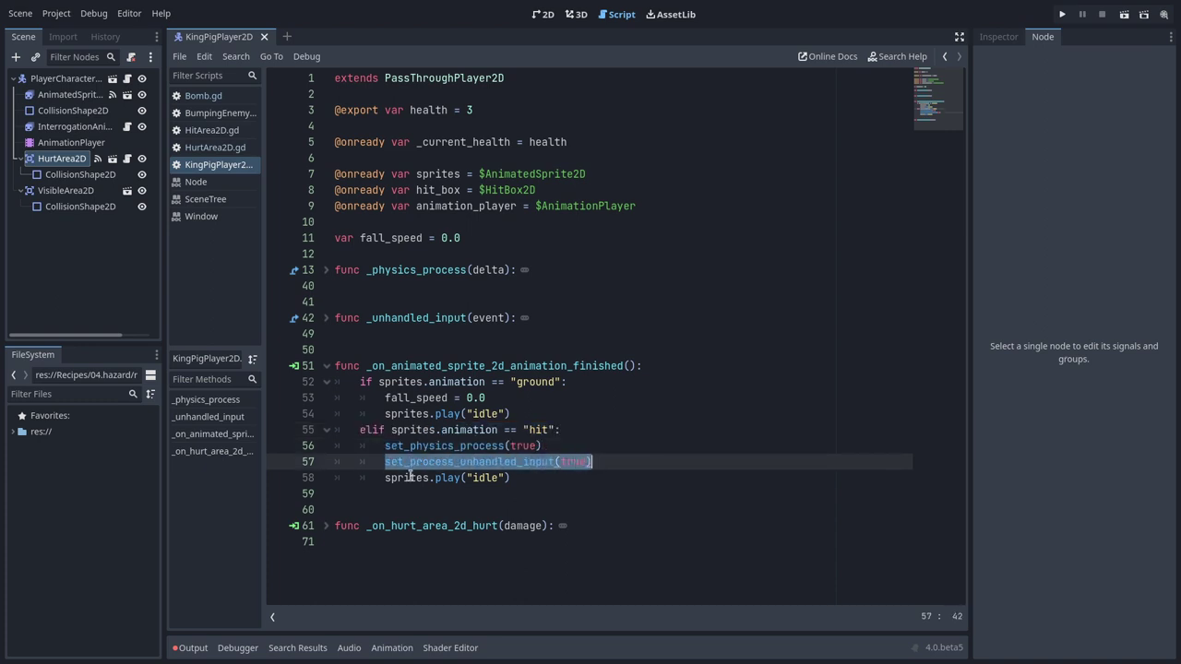
drag(383, 478, 466, 478)
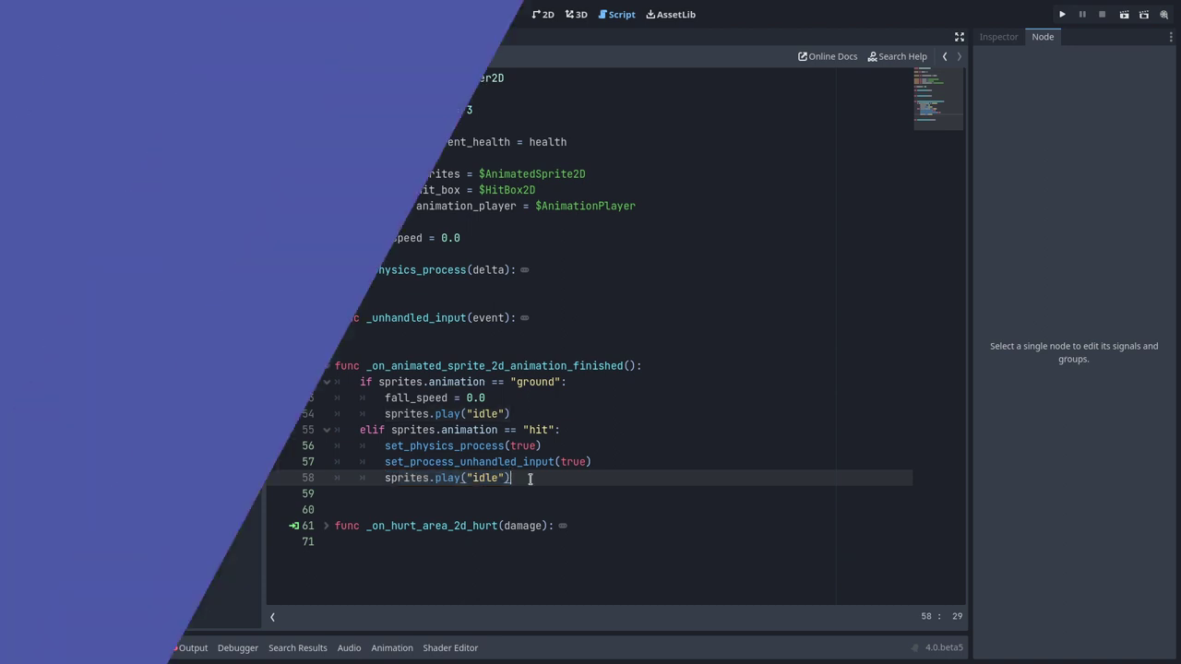